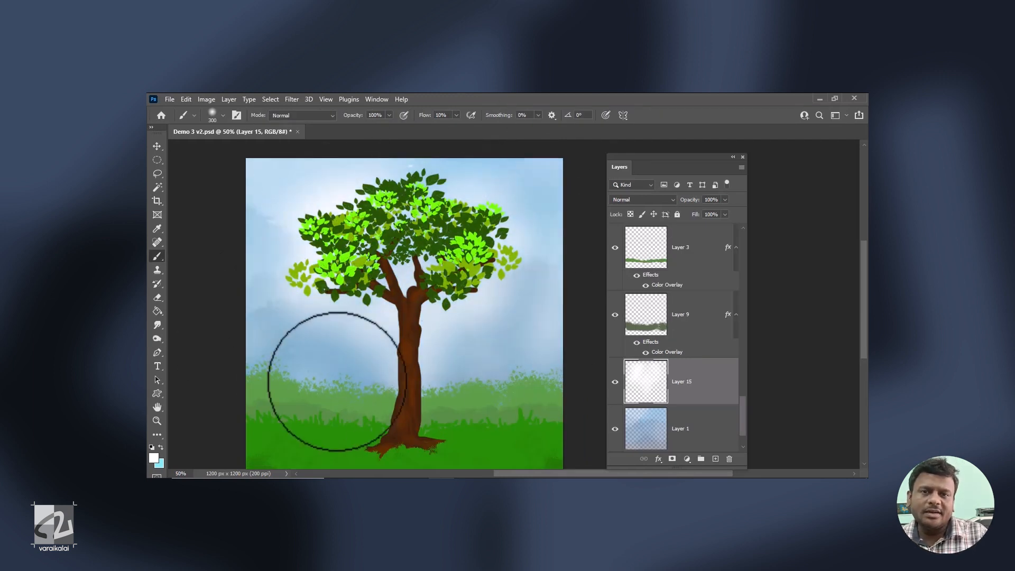
click(725, 200)
mouse_move(726, 214)
mouse_down()
mouse_move(703, 214)
mouse_move(719, 214)
mouse_up()
key(v)
key(space)
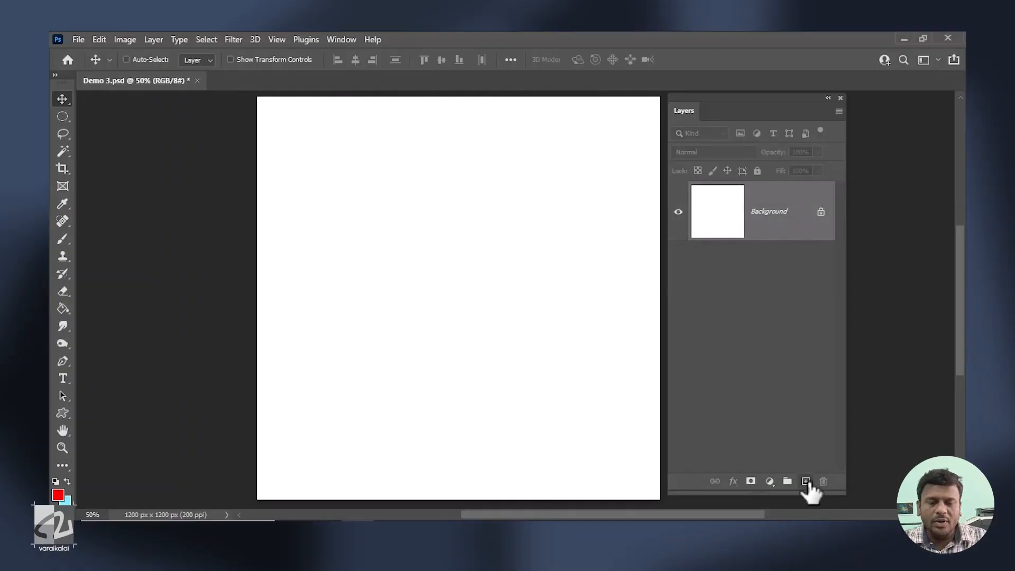
Add a new layer above the white background and activate the Brush tool.
click(805, 482)
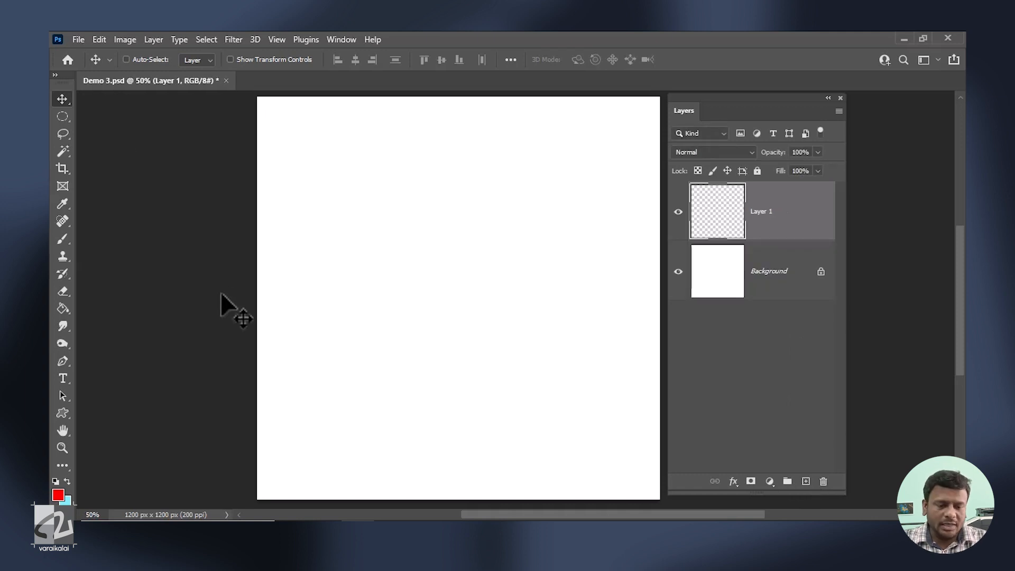
click(63, 241)
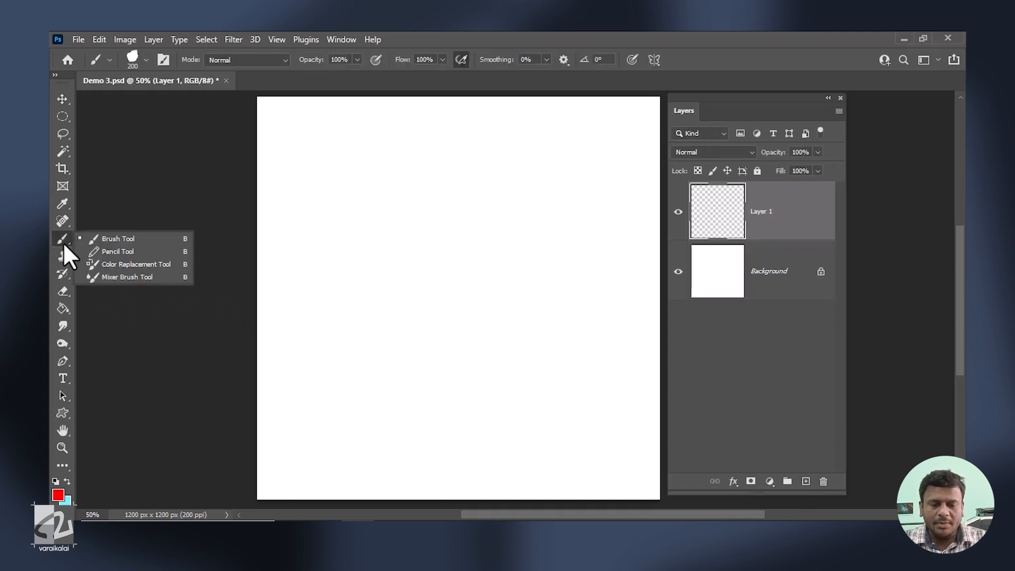
click(110, 239)
mouse_move(262, 259)
mouse_down()
mouse_move(383, 206)
mouse_move(259, 222)
mouse_up()
key(ctrl+z)
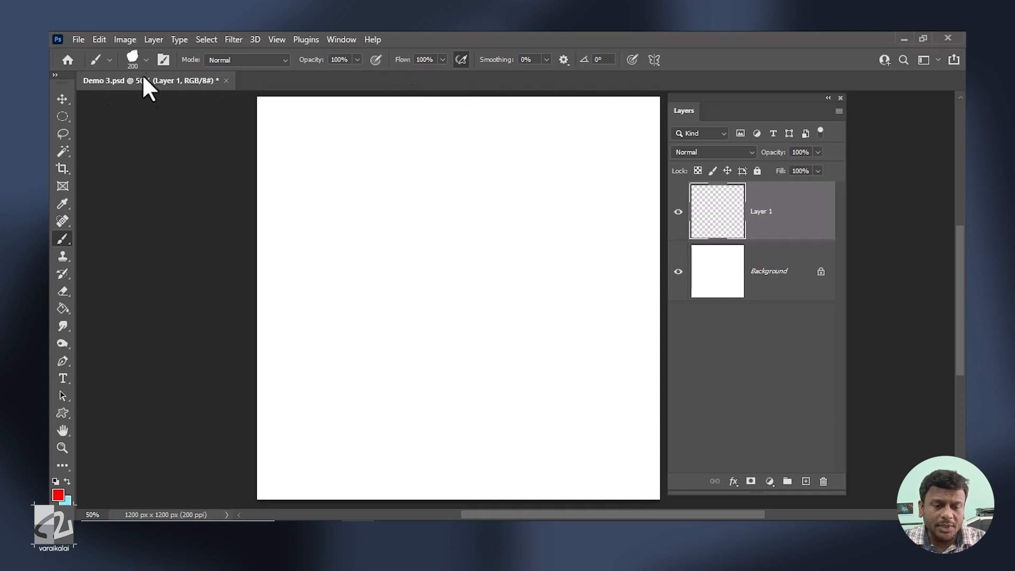
Choose the Hard Round brush from the General Brushes presets.
click(147, 60)
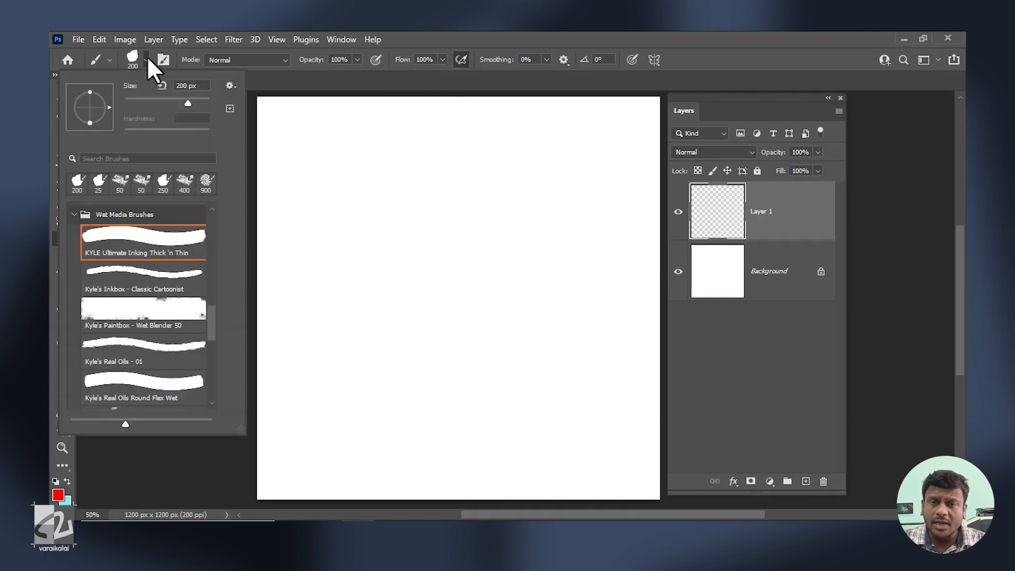
mouse_move(211, 340)
mouse_down()
mouse_move(227, 228)
mouse_move(224, 281)
mouse_move(206, 305)
mouse_up()
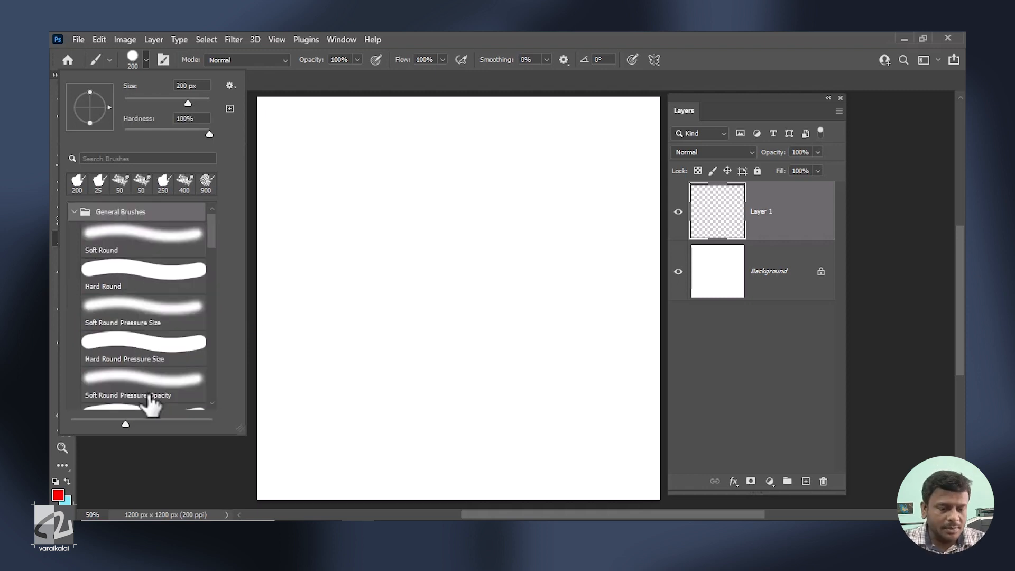
click(164, 272)
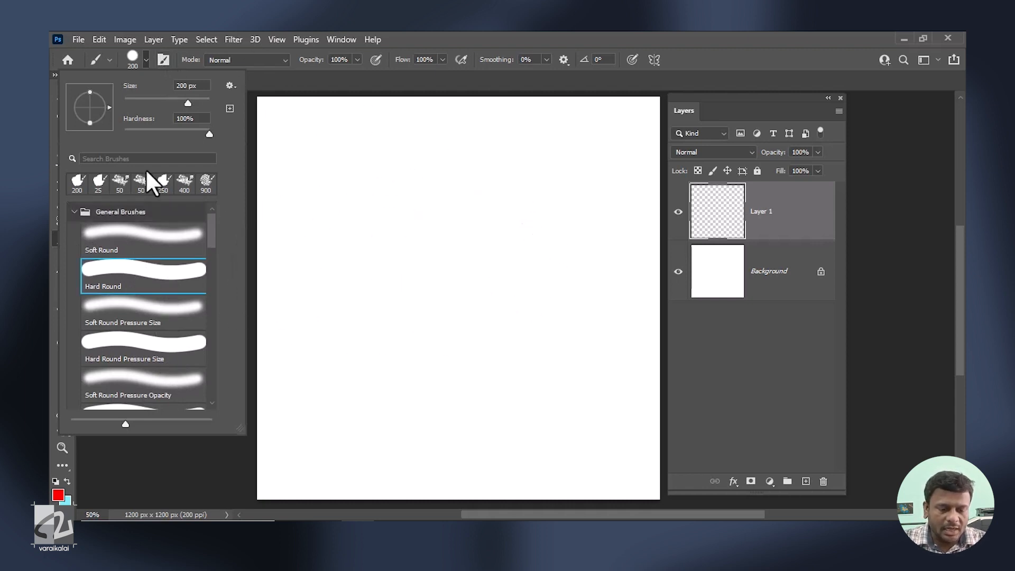
Set the foreground colour to dark blue #0d31a7.
click(64, 496)
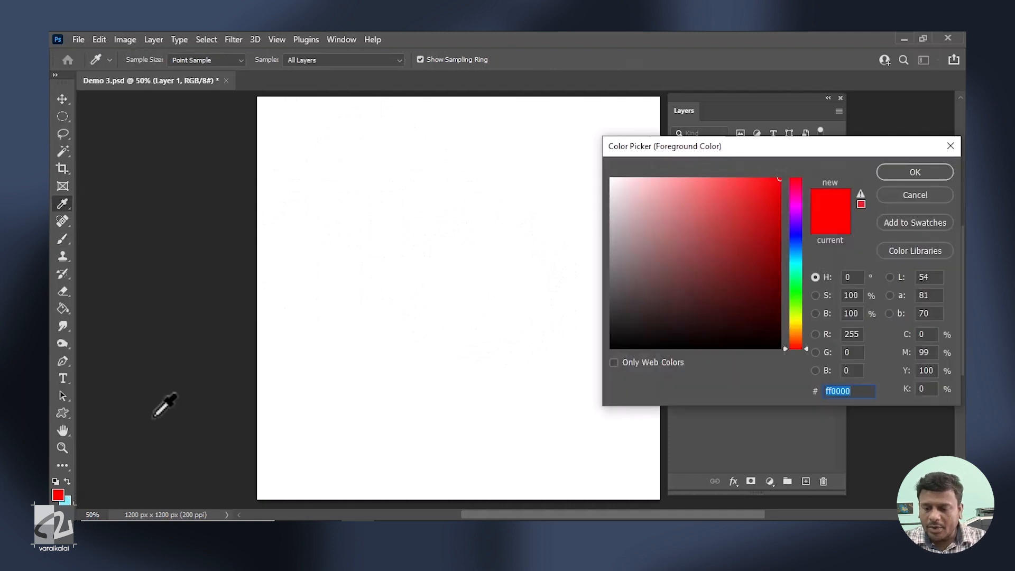
click(767, 237)
click(796, 241)
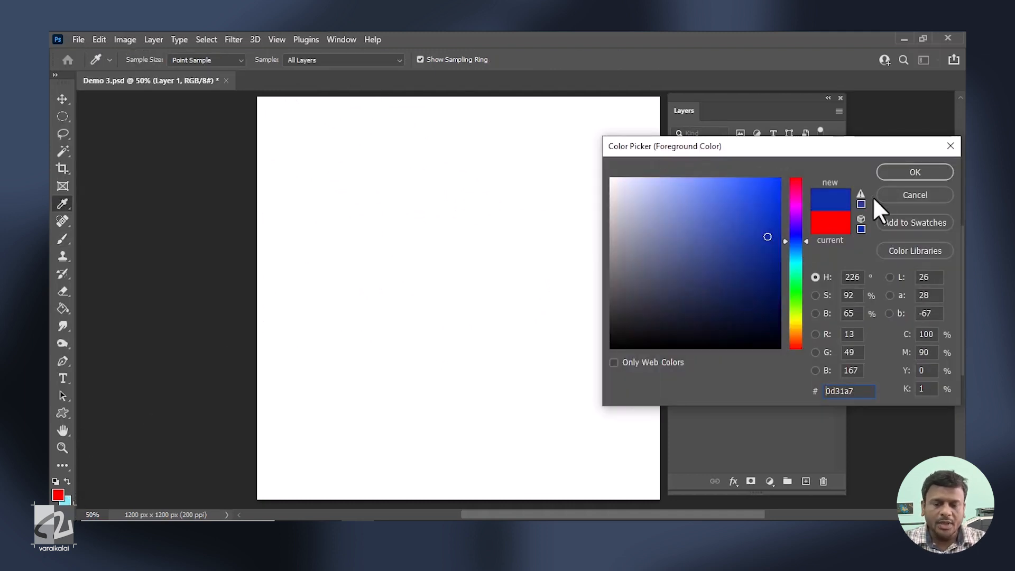
click(895, 174)
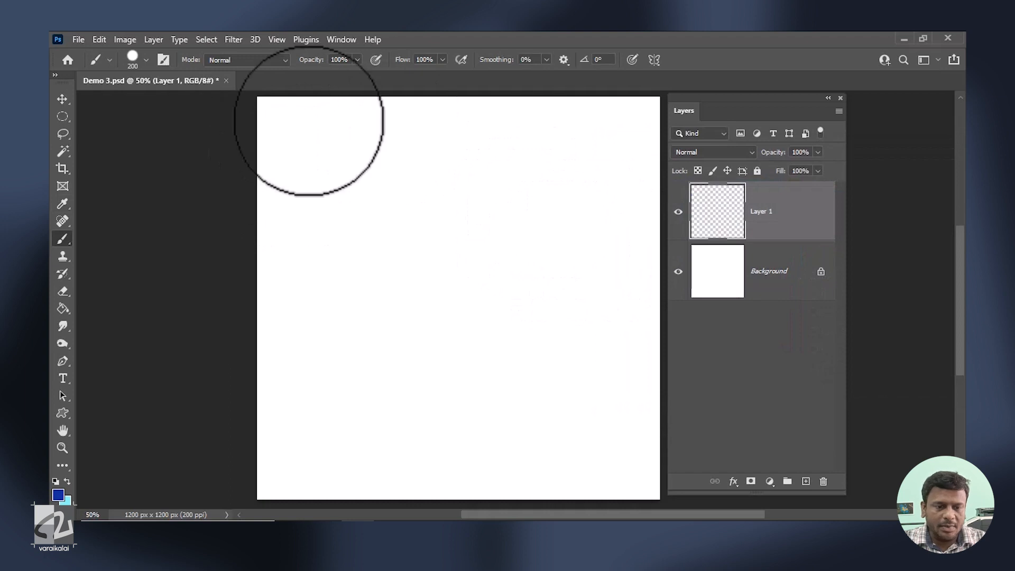
Set the brush size to about 114 px and paint a blue blob in the canvas's upper right area.
click(132, 59)
mouse_move(155, 103)
mouse_down()
mouse_move(185, 106)
mouse_move(141, 103)
mouse_move(169, 100)
mouse_up()
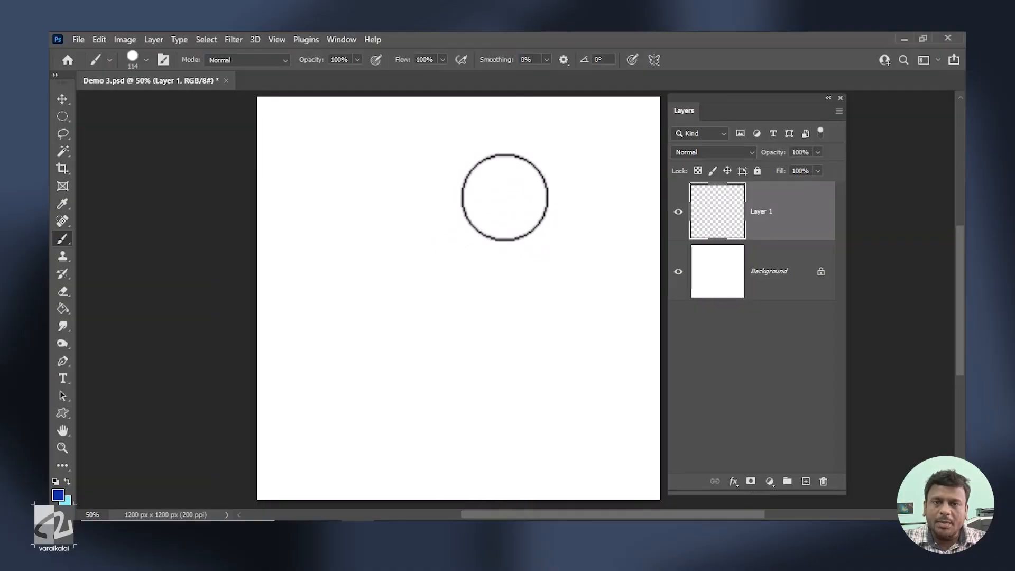
mouse_move(491, 196)
mouse_down()
mouse_move(534, 179)
mouse_move(512, 211)
mouse_move(544, 207)
mouse_move(539, 217)
mouse_up()
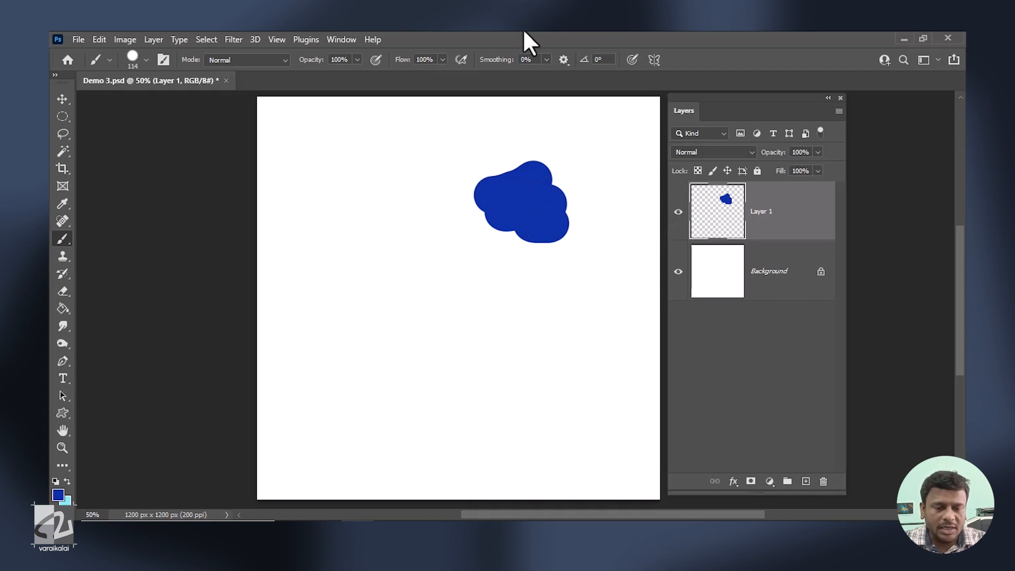
Reduce the brush size to 40 px and paint a small blue blob beside the first one.
click(146, 60)
click(141, 100)
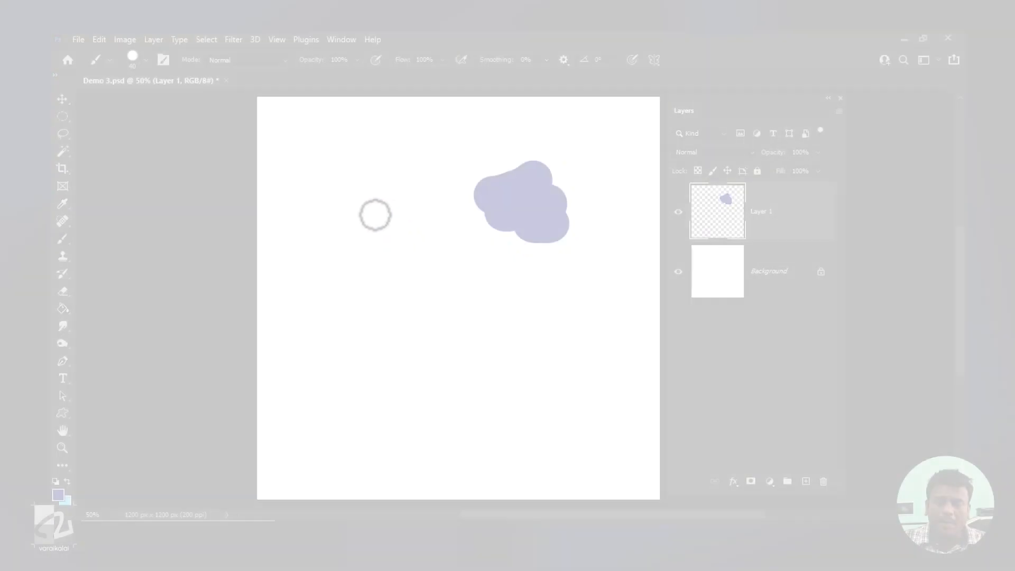
mouse_move(374, 214)
mouse_down()
mouse_move(401, 207)
mouse_move(376, 231)
mouse_move(401, 221)
mouse_move(379, 237)
mouse_move(405, 234)
mouse_up()
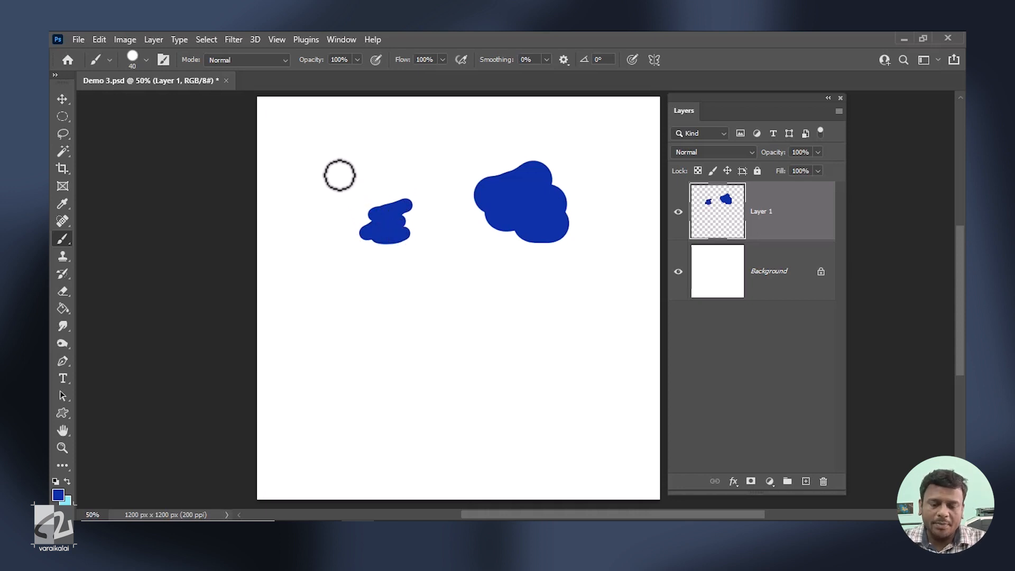
Shrink the brush further and paint a tiny blue blob below the small one.
key(bracketleft)
key(bracketleft)
key(bracketleft)
mouse_move(361, 314)
mouse_down()
mouse_move(381, 308)
mouse_move(376, 343)
mouse_up()
Enlarge the brush and paint a large blue blob in the lower middle of the canvas.
key(bracketright)
key(bracketright)
key(bracketright)
key(bracketright)
key(bracketright)
key(bracketright)
key(bracketright)
key(bracketright)
key(bracketright)
key(bracketright)
mouse_move(460, 297)
mouse_down()
mouse_move(499, 316)
mouse_move(462, 347)
mouse_move(515, 335)
mouse_move(497, 378)
mouse_move(519, 384)
mouse_up()
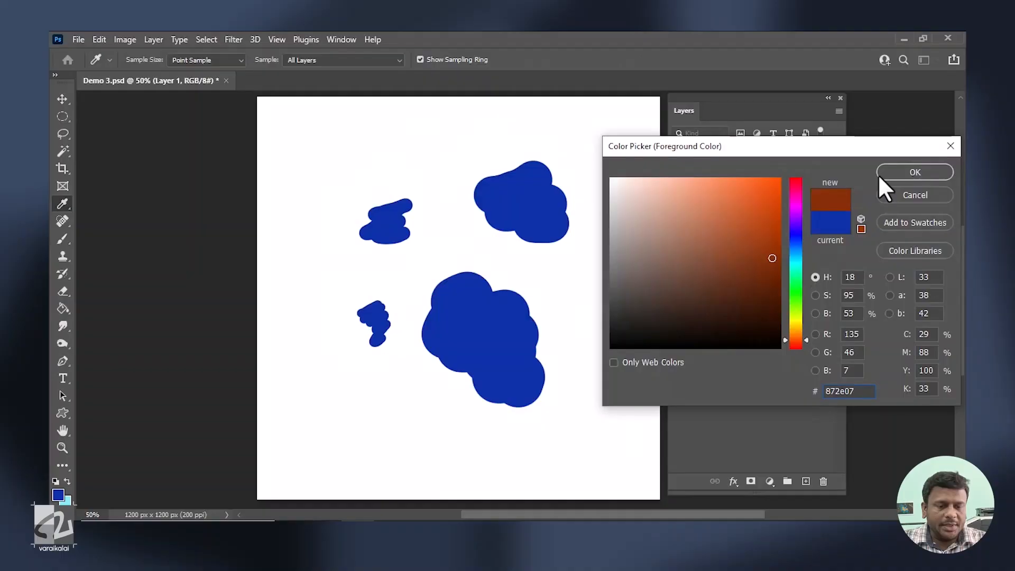
Change the foreground colour to reddish brown and paint a hard-edged stroke near the canvas top at 100% hardness.
click(920, 171)
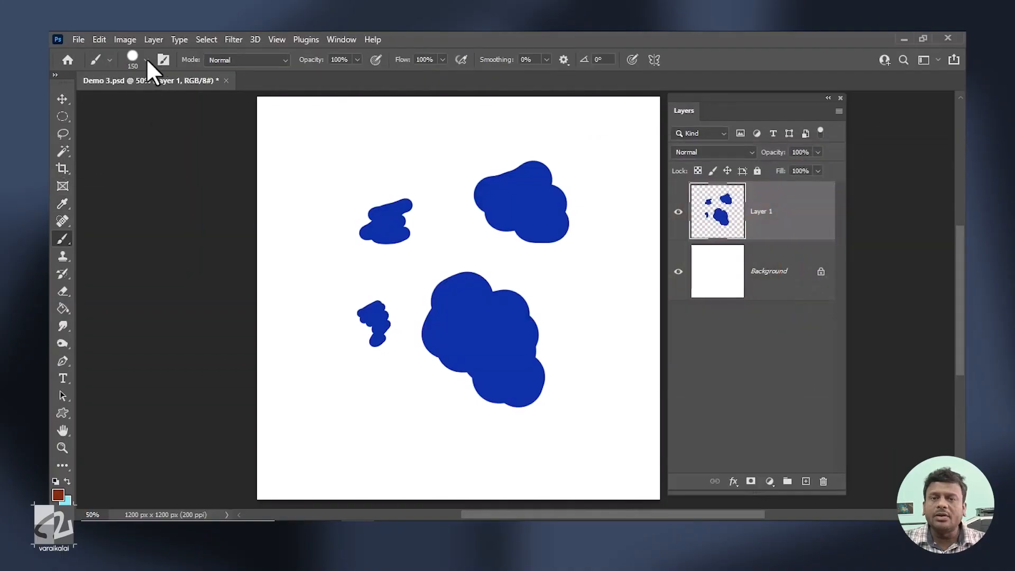
click(146, 59)
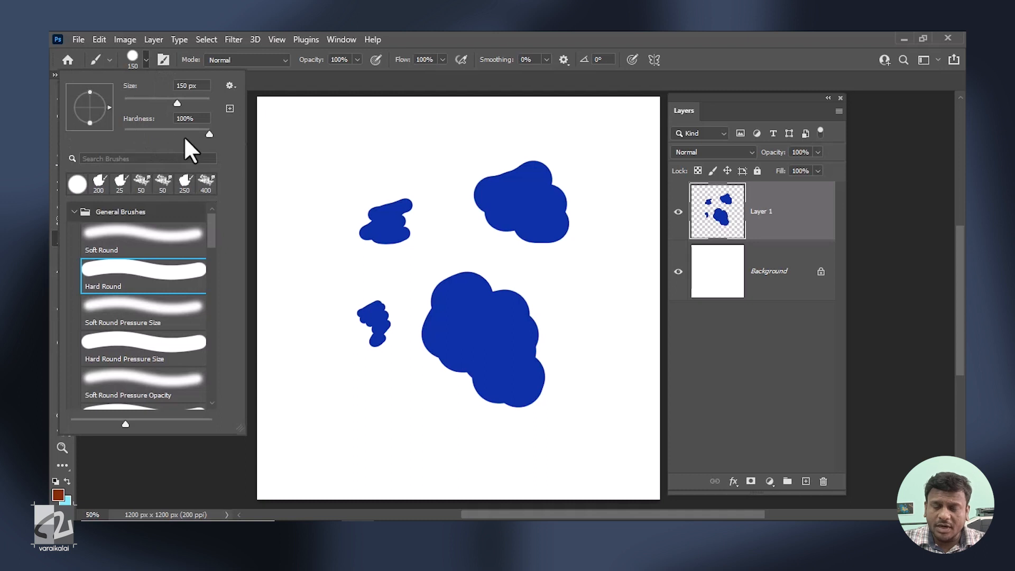
click(213, 135)
mouse_move(385, 148)
mouse_down()
mouse_move(411, 136)
mouse_move(368, 164)
mouse_move(399, 146)
mouse_move(395, 168)
mouse_move(423, 163)
mouse_move(384, 187)
mouse_move(427, 189)
mouse_up()
Lower the brush hardness and paint a soft-edged stroke in the left part of the canvas.
click(148, 61)
drag(147, 130, 139, 131)
mouse_move(314, 267)
mouse_down()
mouse_move(371, 243)
mouse_move(326, 300)
mouse_move(381, 290)
mouse_move(351, 311)
mouse_move(372, 325)
mouse_up()
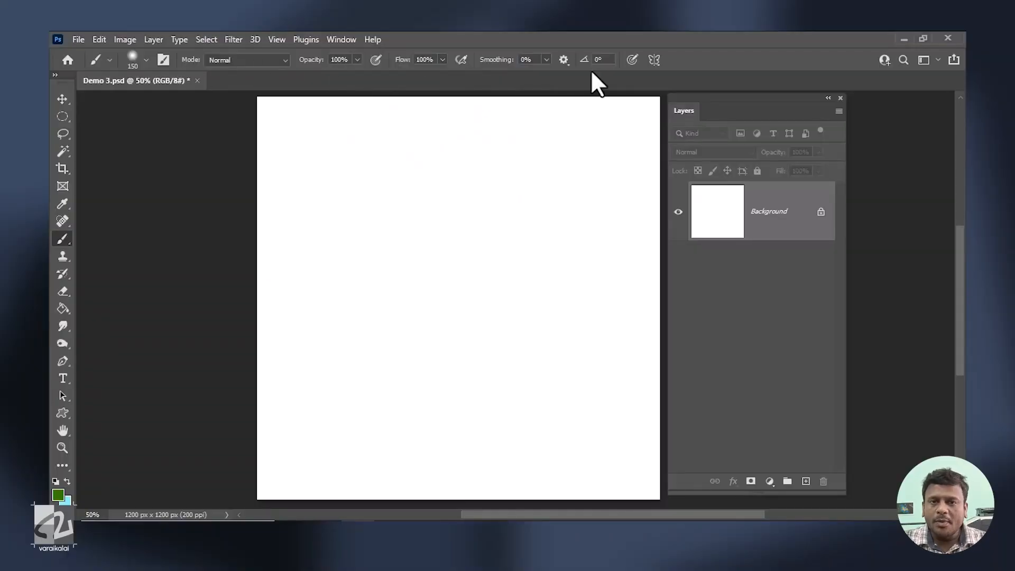
Paint one soft green patch at 100% flow and another beside it at 5% flow.
click(443, 59)
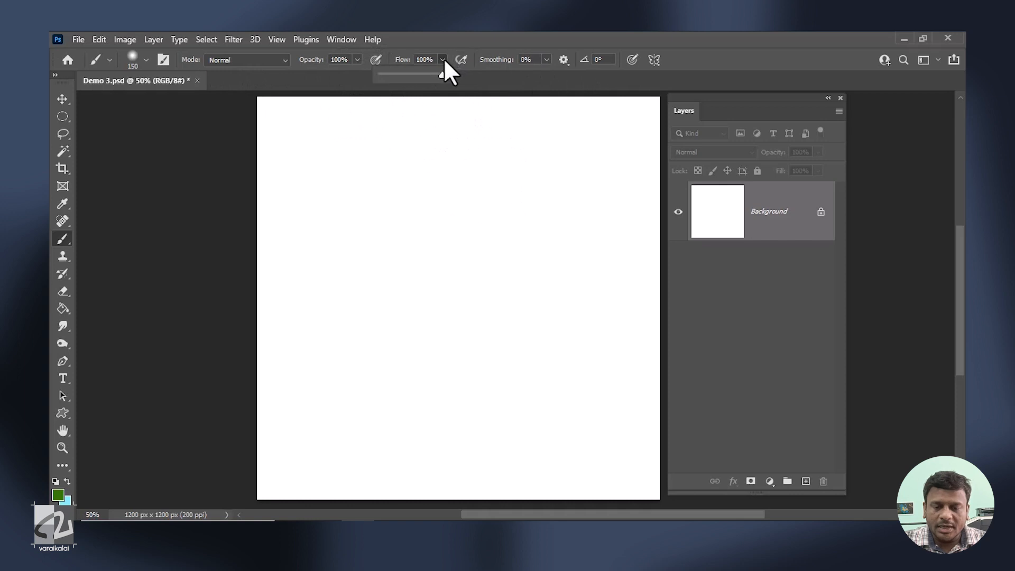
mouse_move(525, 204)
mouse_down()
mouse_move(555, 182)
mouse_move(532, 229)
mouse_move(566, 259)
mouse_move(573, 308)
mouse_up()
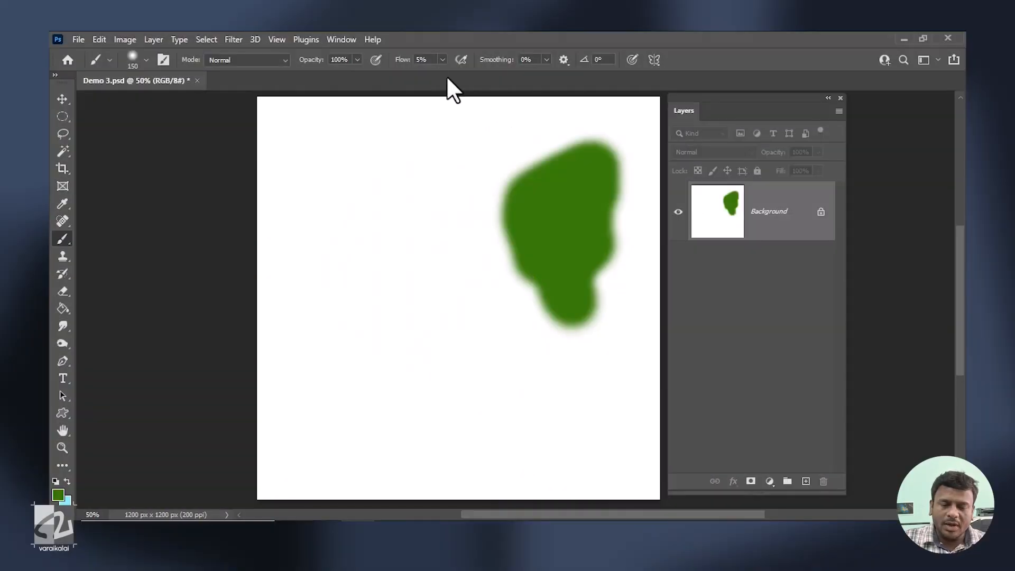
mouse_move(331, 226)
mouse_down()
mouse_move(385, 271)
mouse_move(397, 318)
mouse_move(453, 335)
mouse_up()
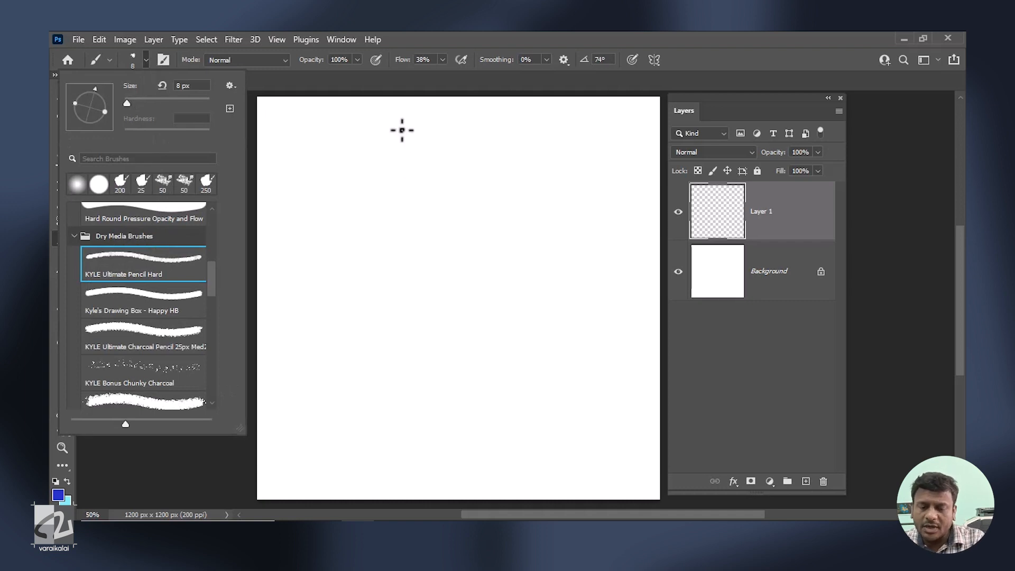
Enlarge the KYLE Ultimate Pencil Hard brush to 100 px and paint a textured blue patch in the middle of the canvas.
click(456, 265)
key(bracketright)
key(bracketright)
key(bracketright)
key(bracketright)
key(bracketright)
key(bracketright)
key(bracketright)
key(bracketright)
key(bracketright)
key(bracketright)
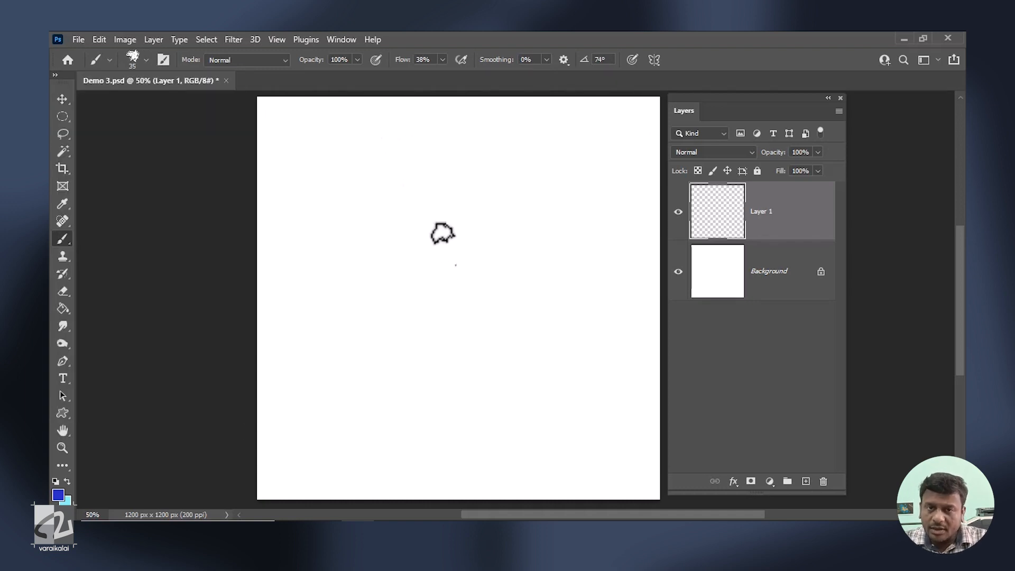
key(bracketright)
key(bracketright)
key(bracketright)
key(bracketright)
key(bracketright)
mouse_move(500, 231)
mouse_down()
mouse_move(449, 279)
mouse_move(509, 240)
mouse_move(456, 288)
mouse_move(519, 253)
mouse_move(470, 306)
mouse_move(515, 334)
mouse_up()
click(145, 59)
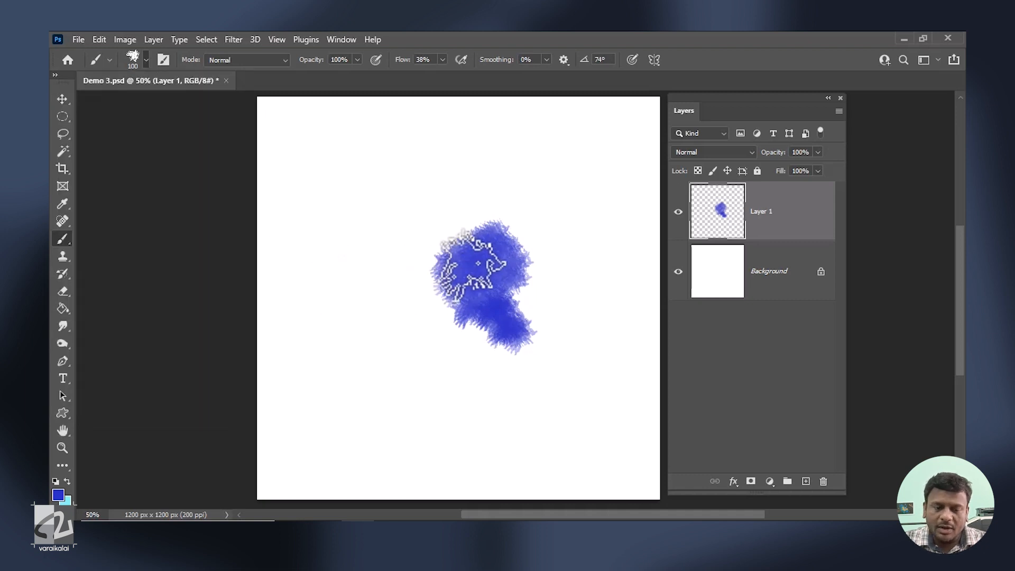
mouse_move(468, 271)
mouse_down()
mouse_move(457, 295)
mouse_move(481, 326)
mouse_move(502, 340)
mouse_up()
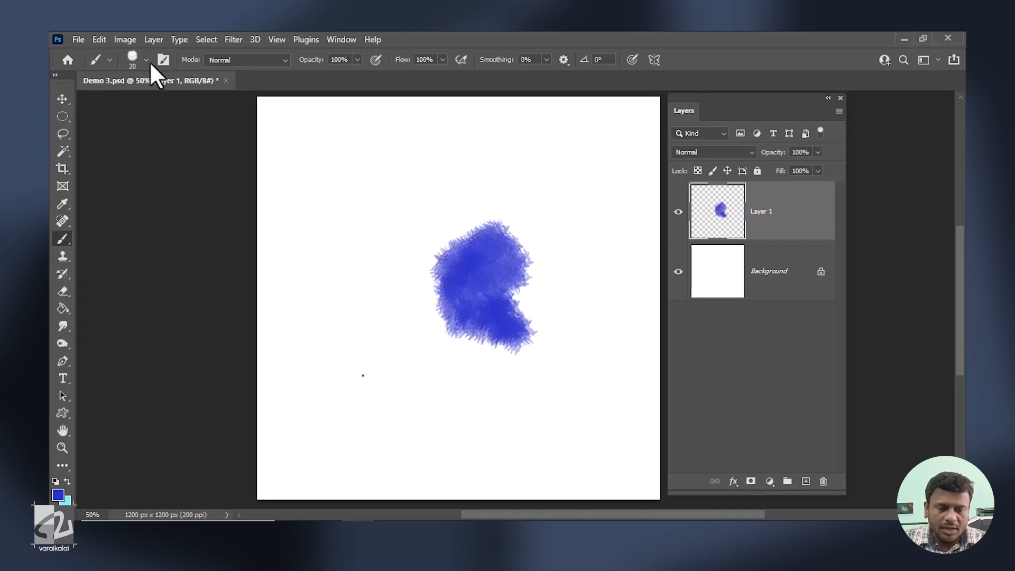
Choose the Kyle's Drawing Box - Happy HB brush, enlarge it to 80 px and paint a stroke below the blue patch.
click(147, 59)
click(172, 297)
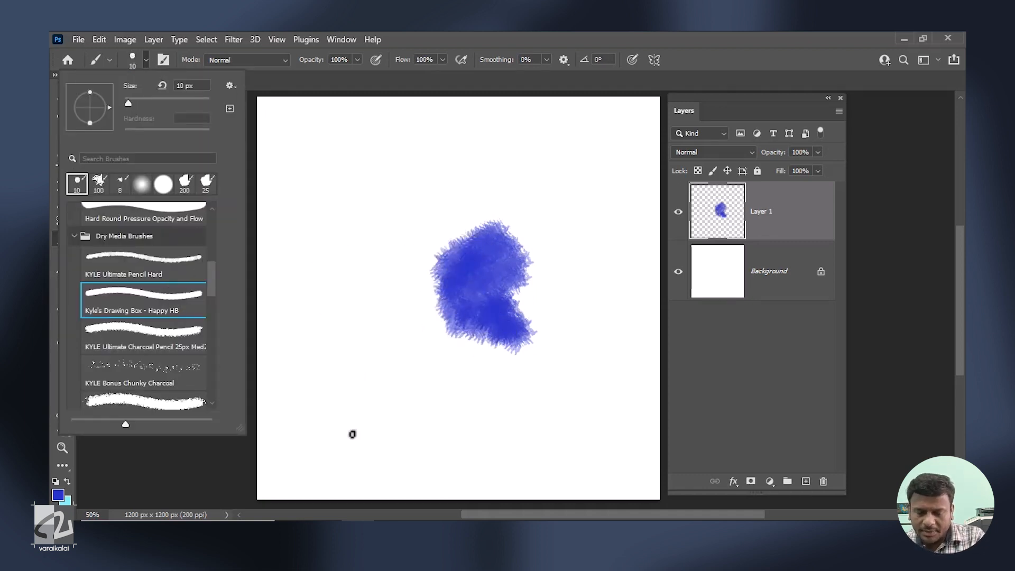
click(386, 410)
key(bracketright)
key(bracketright)
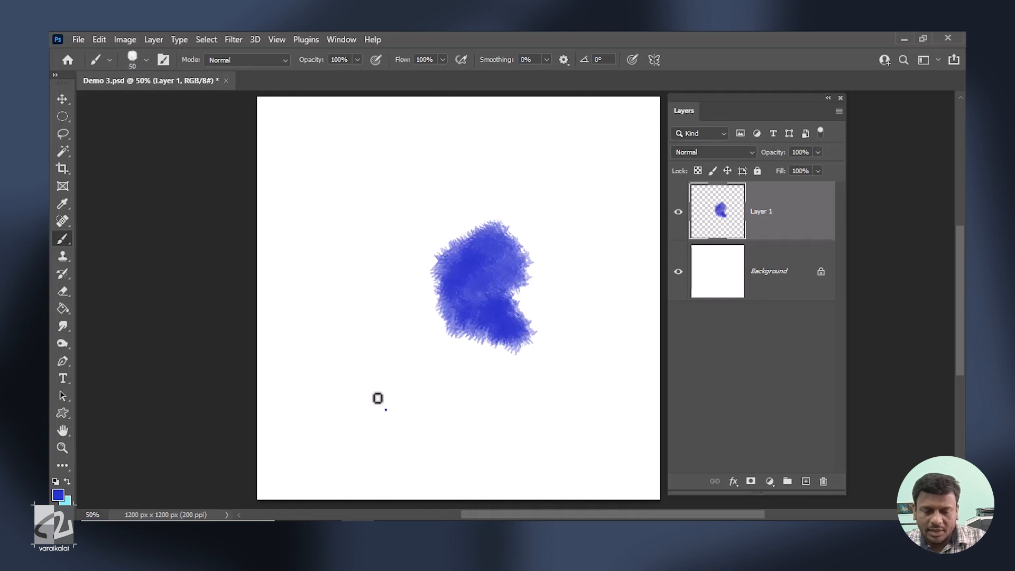
key(bracketright)
key(bracketright)
key(bracketright)
mouse_move(378, 398)
mouse_down()
mouse_move(419, 396)
mouse_move(415, 408)
mouse_move(423, 397)
mouse_up()
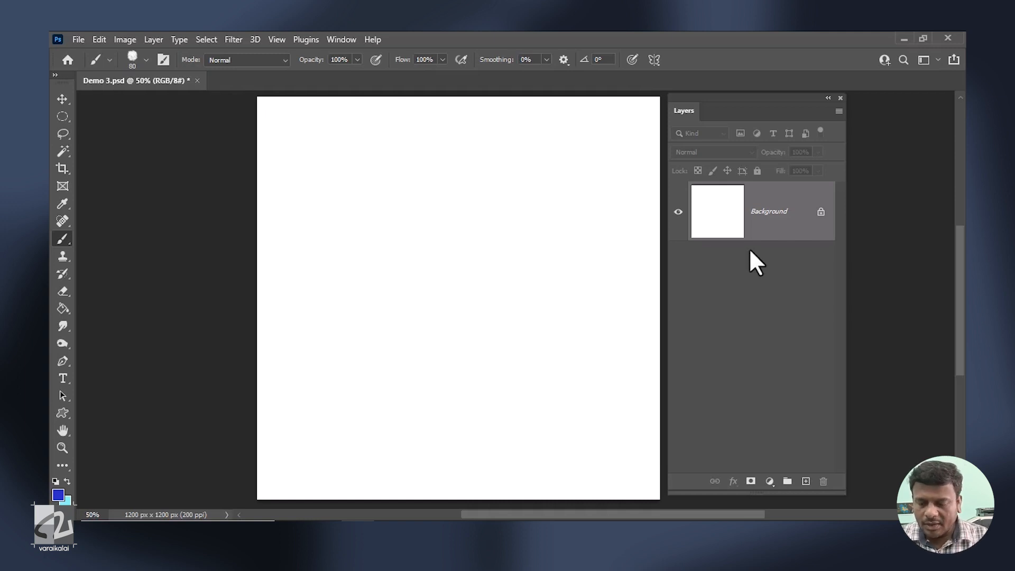
Add a new layer and choose the KYLE Ultimate Inking Thick 'n Thin brush from the Wet Media Brushes.
click(805, 481)
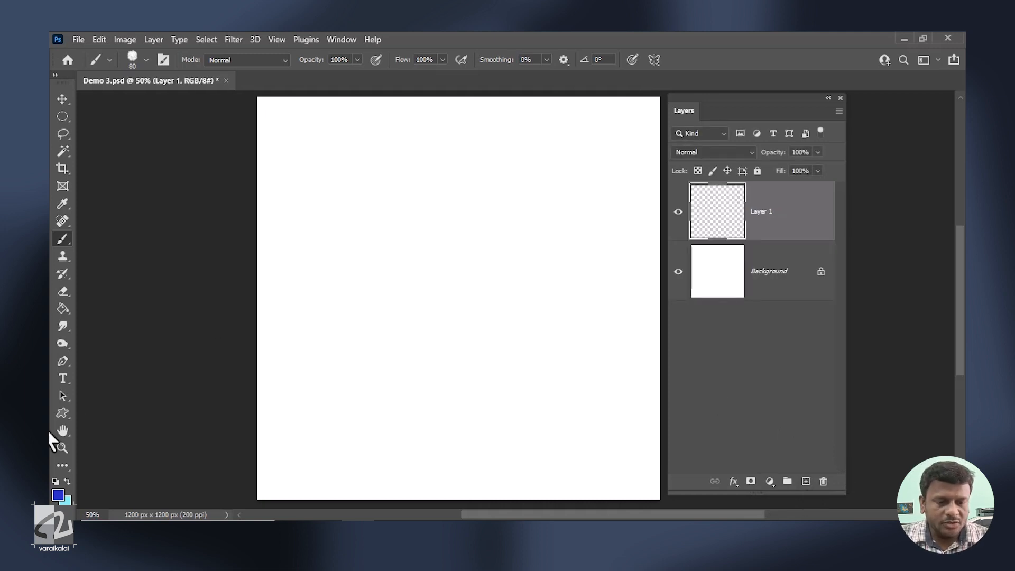
click(112, 57)
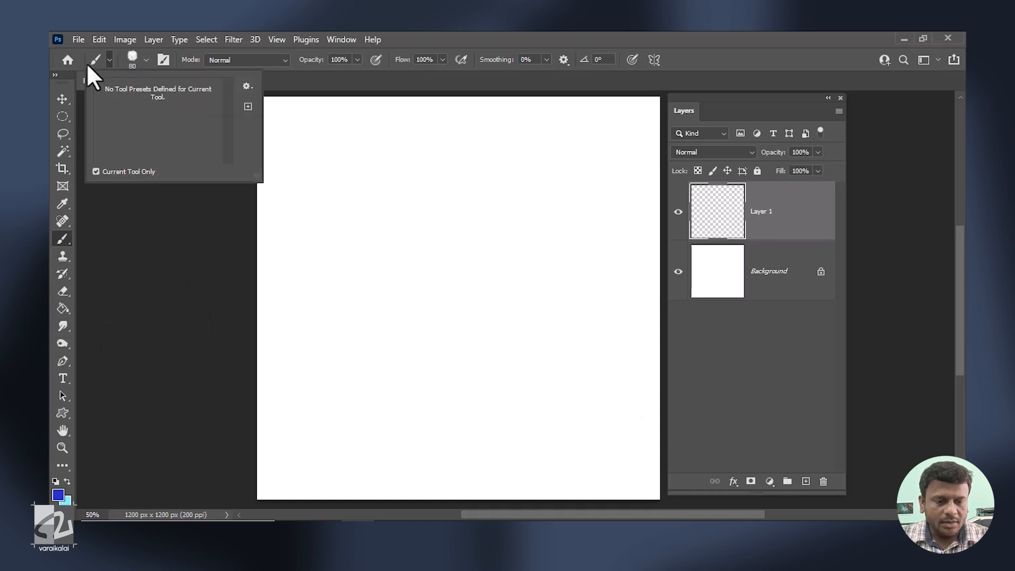
click(146, 42)
click(146, 59)
mouse_move(212, 279)
mouse_down()
mouse_move(202, 377)
mouse_move(208, 309)
mouse_up()
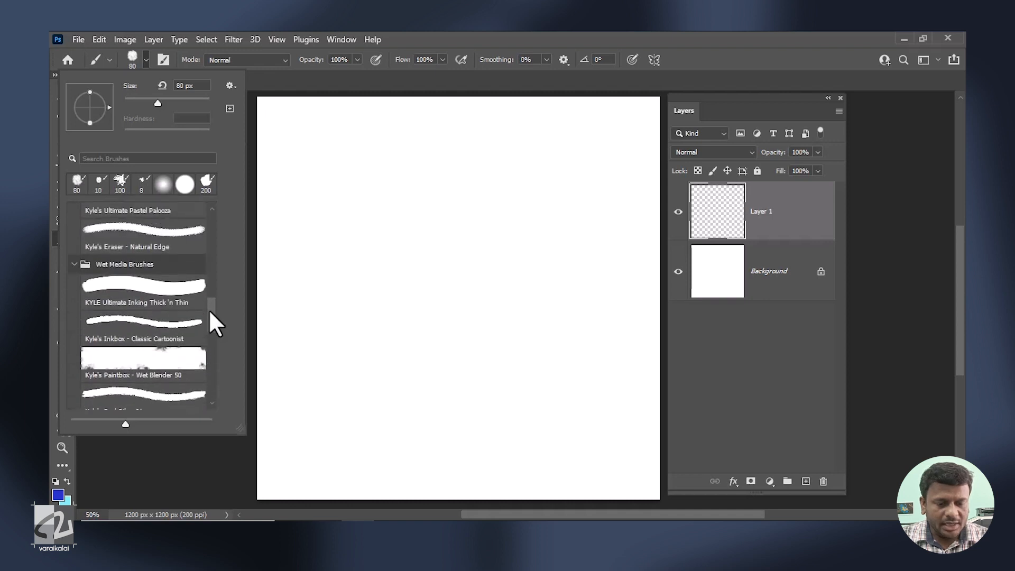
click(175, 295)
Set the foreground colour to a medium sky blue.
click(80, 473)
click(59, 495)
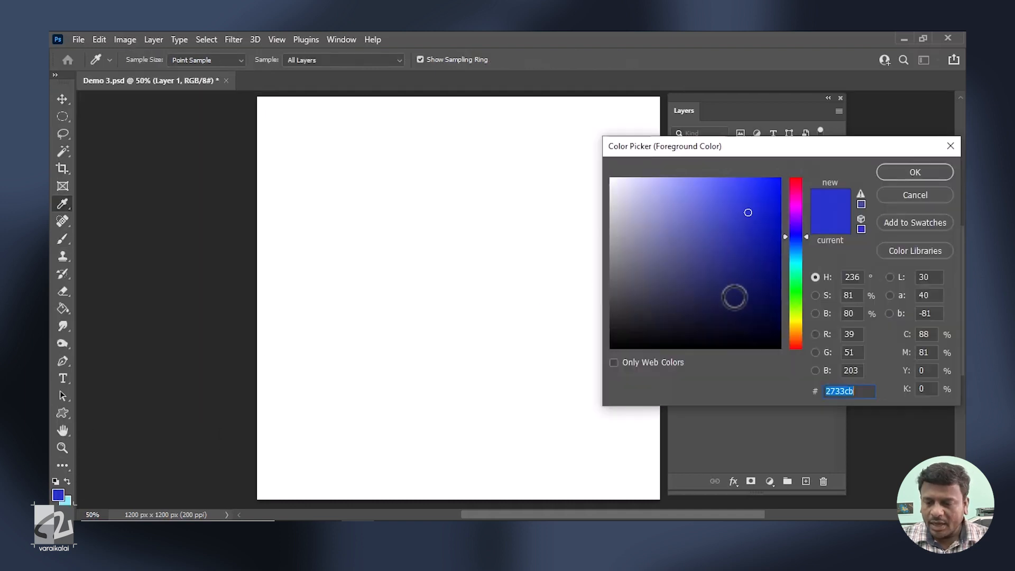
drag(794, 269, 795, 244)
drag(768, 210, 738, 213)
drag(798, 246, 799, 252)
click(884, 172)
Enlarge the brush to 200 px and paint a medium blue patch in the middle of the canvas.
click(482, 247)
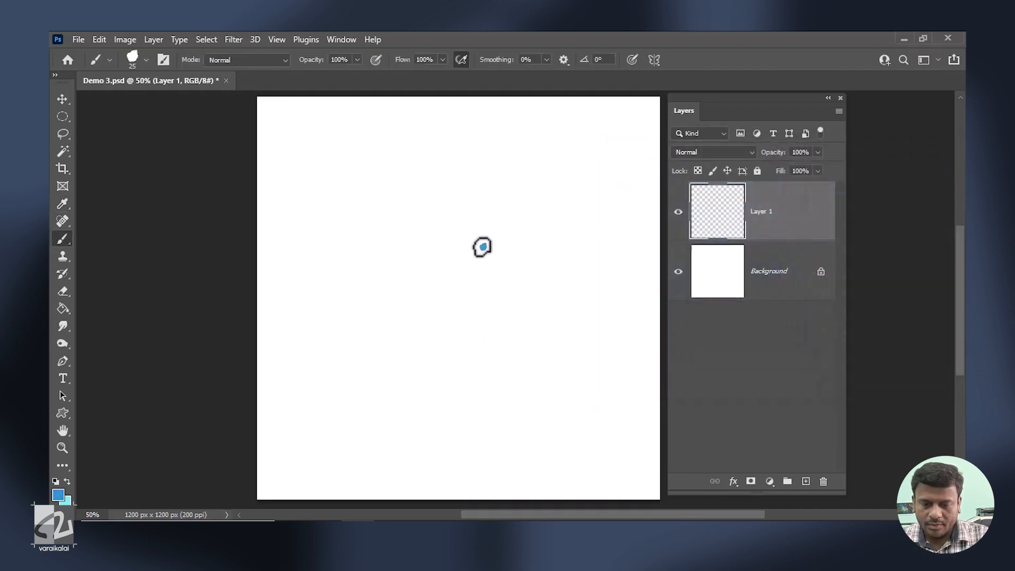
key(bracketright)
key(bracketright)
key(bracketright)
key(bracketright)
key(bracketright)
key(bracketright)
key(bracketright)
key(bracketright)
key(bracketright)
key(bracketright)
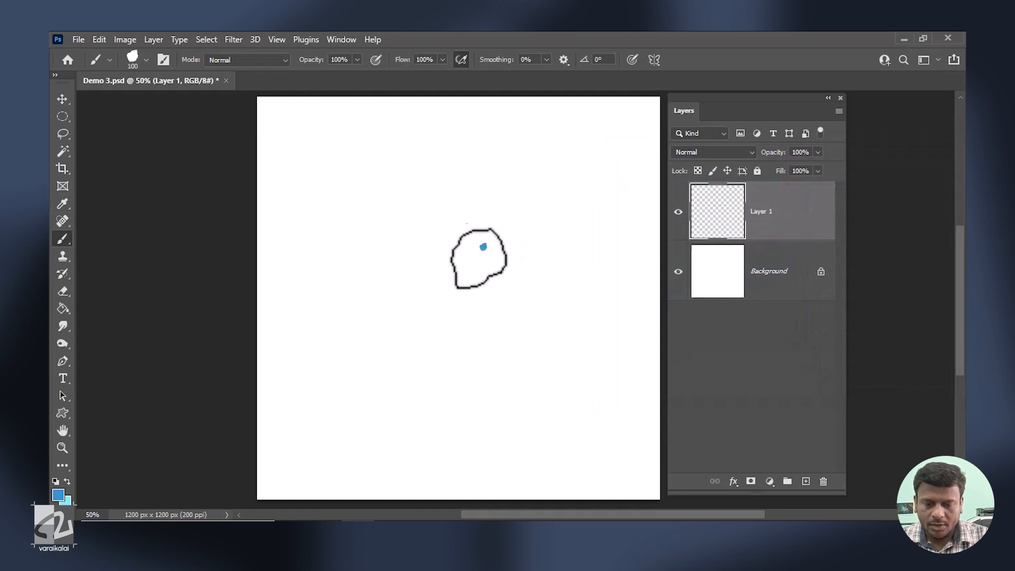
key(bracketright)
key(bracketright)
mouse_move(476, 254)
mouse_down()
mouse_move(456, 264)
mouse_move(407, 247)
mouse_move(408, 275)
mouse_move(365, 313)
mouse_move(470, 311)
mouse_move(457, 326)
mouse_move(514, 293)
mouse_up()
Switch the foreground to a light sky blue and paint a wide band above the medium blue patch.
click(58, 495)
drag(707, 202, 691, 188)
click(915, 172)
mouse_move(570, 158)
mouse_down()
mouse_move(578, 147)
mouse_move(589, 170)
mouse_move(532, 141)
mouse_move(516, 151)
mouse_up()
mouse_move(401, 173)
mouse_down()
mouse_move(430, 163)
mouse_move(484, 172)
mouse_move(409, 185)
mouse_move(426, 185)
mouse_up()
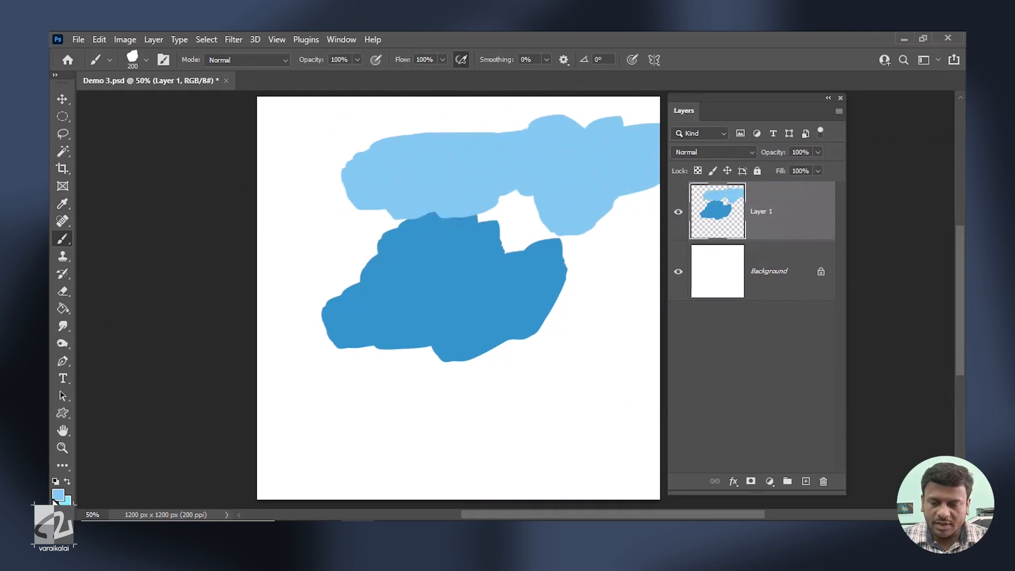
Set the foreground colour to dark blue #0f4d71 and paint a wide band below the medium blue patch.
click(58, 495)
click(760, 274)
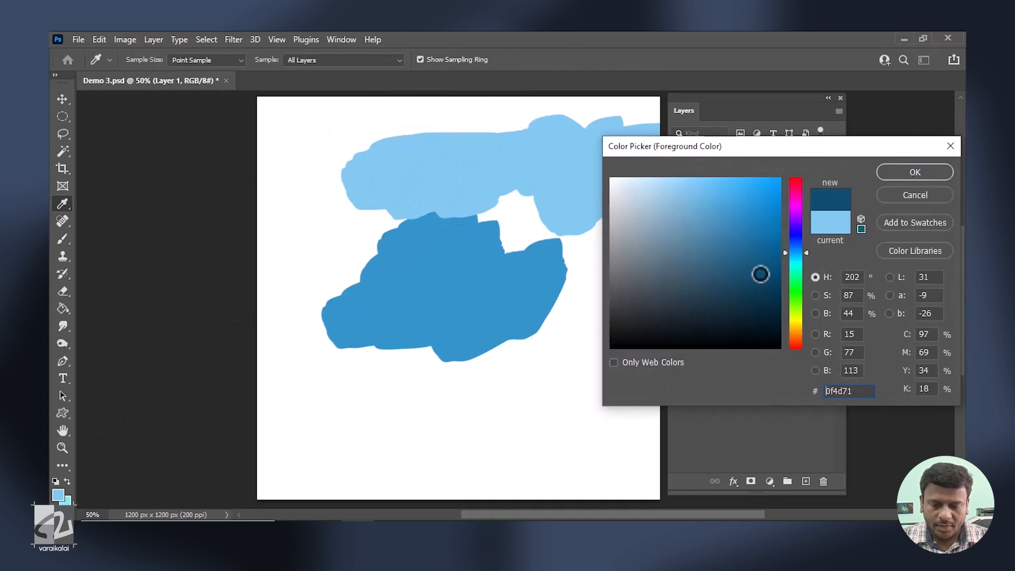
click(915, 171)
mouse_move(465, 410)
mouse_down()
mouse_move(364, 412)
mouse_move(341, 386)
mouse_move(398, 422)
mouse_move(588, 435)
mouse_move(563, 403)
mouse_up()
Smudge the left ends of the light and medium blue patches with Kyle's Paintbox - Wet Blender 50 at 90% strength.
click(62, 327)
click(147, 60)
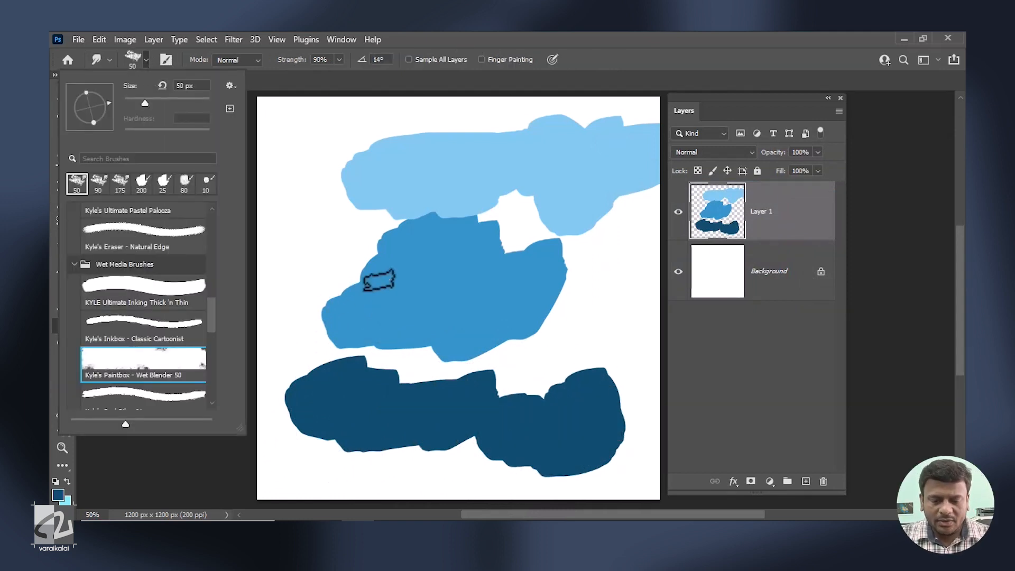
click(453, 193)
mouse_move(453, 193)
mouse_down()
mouse_move(320, 240)
mouse_move(381, 199)
mouse_move(290, 204)
mouse_move(334, 208)
mouse_move(415, 257)
mouse_move(317, 263)
mouse_move(359, 291)
mouse_move(355, 300)
mouse_move(290, 278)
mouse_move(333, 323)
mouse_move(275, 356)
mouse_up()
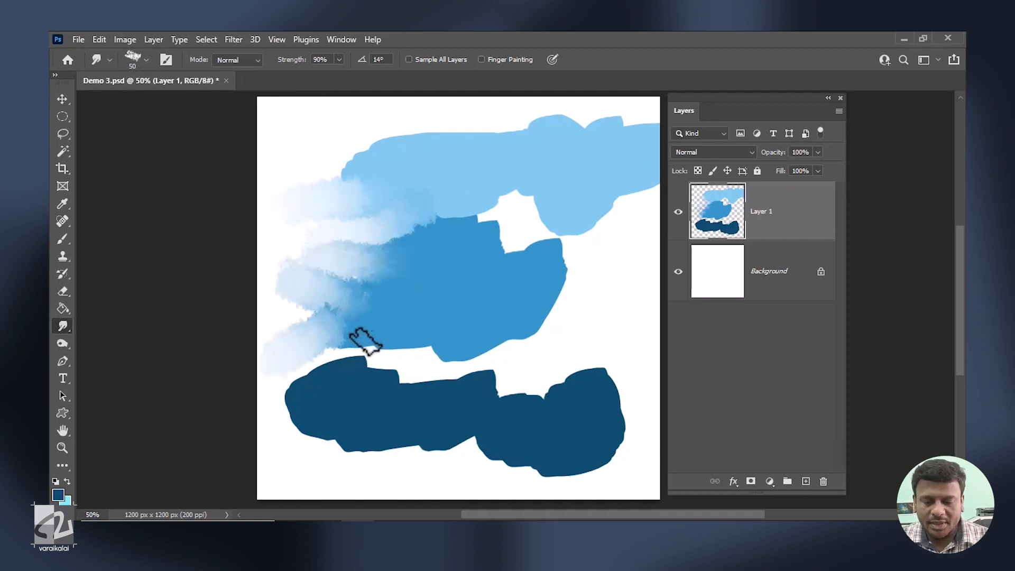
Smudge the remaining blue patches over the whole canvas with varying brush sizes to form a blended cloudy sky.
mouse_move(476, 333)
mouse_down()
mouse_move(601, 335)
mouse_move(550, 294)
mouse_move(534, 256)
mouse_move(245, 238)
mouse_move(401, 502)
mouse_move(492, 408)
mouse_move(367, 340)
mouse_move(343, 367)
mouse_move(386, 344)
mouse_move(520, 381)
mouse_move(589, 322)
mouse_move(494, 330)
mouse_move(526, 385)
mouse_move(408, 470)
mouse_move(430, 458)
mouse_move(291, 474)
mouse_move(550, 415)
mouse_move(646, 265)
mouse_move(435, 413)
mouse_move(474, 348)
mouse_move(385, 231)
mouse_move(490, 408)
mouse_move(417, 118)
mouse_move(376, 231)
mouse_move(526, 141)
mouse_move(322, 118)
mouse_move(406, 301)
mouse_move(542, 375)
mouse_move(588, 338)
mouse_up()
key(bracketright)
key(bracketright)
key(bracketright)
key(bracketright)
key(bracketright)
key(bracketright)
key(bracketright)
key(bracketright)
key(bracketright)
key(bracketright)
key(bracketright)
key(bracketleft)
key(bracketleft)
key(bracketleft)
mouse_move(555, 437)
mouse_down()
mouse_move(281, 435)
mouse_move(613, 379)
mouse_move(256, 261)
mouse_move(566, 233)
mouse_move(267, 98)
mouse_move(374, 340)
mouse_move(509, 170)
mouse_up()
key(v)
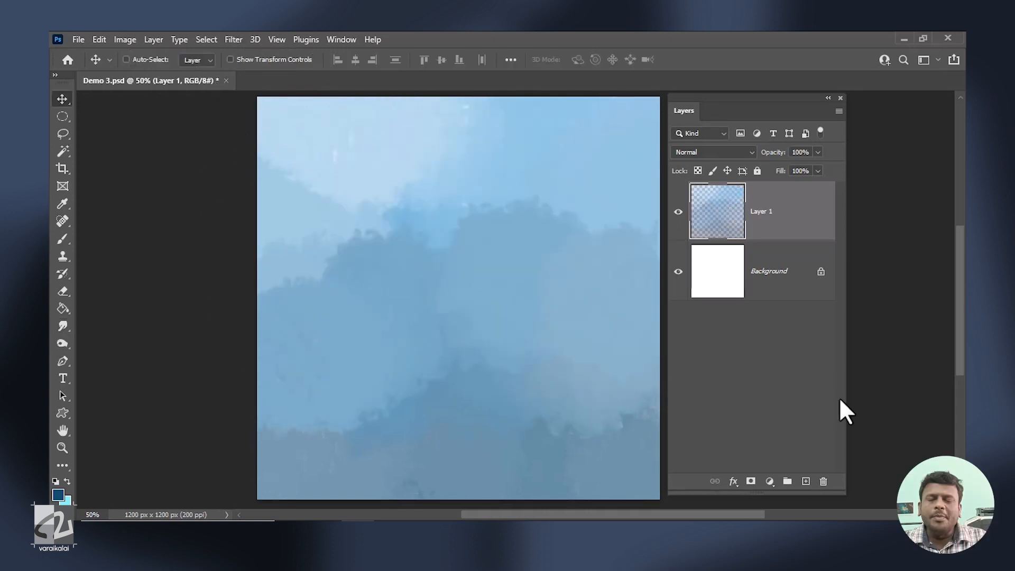
Add a new layer above the sky and set the foreground colour to green #278f07.
click(805, 481)
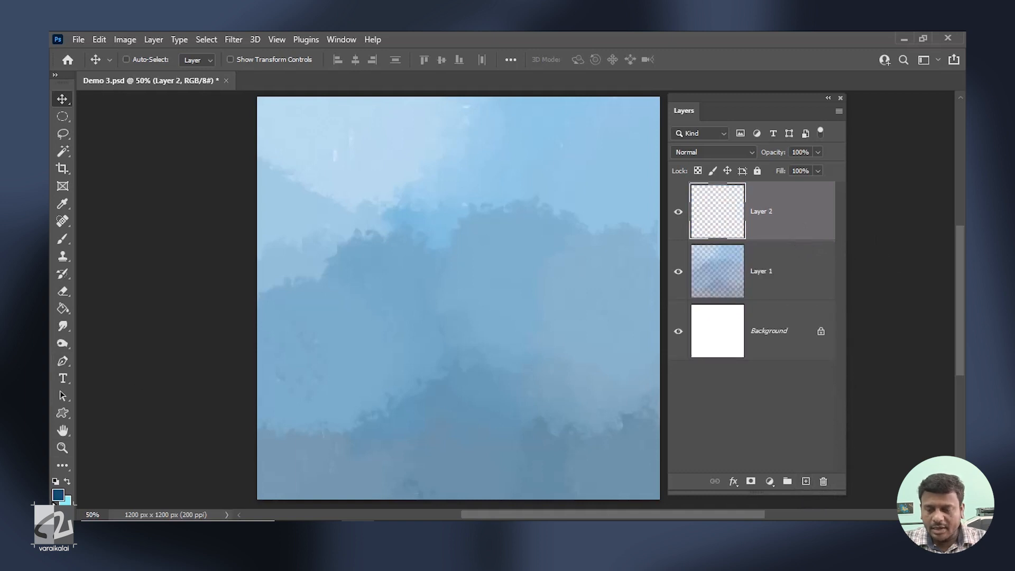
click(58, 494)
click(795, 299)
click(773, 252)
key(Return)
Paint a green ground strip along the canvas's lower edge with a Hard Round brush at 60 px.
click(63, 240)
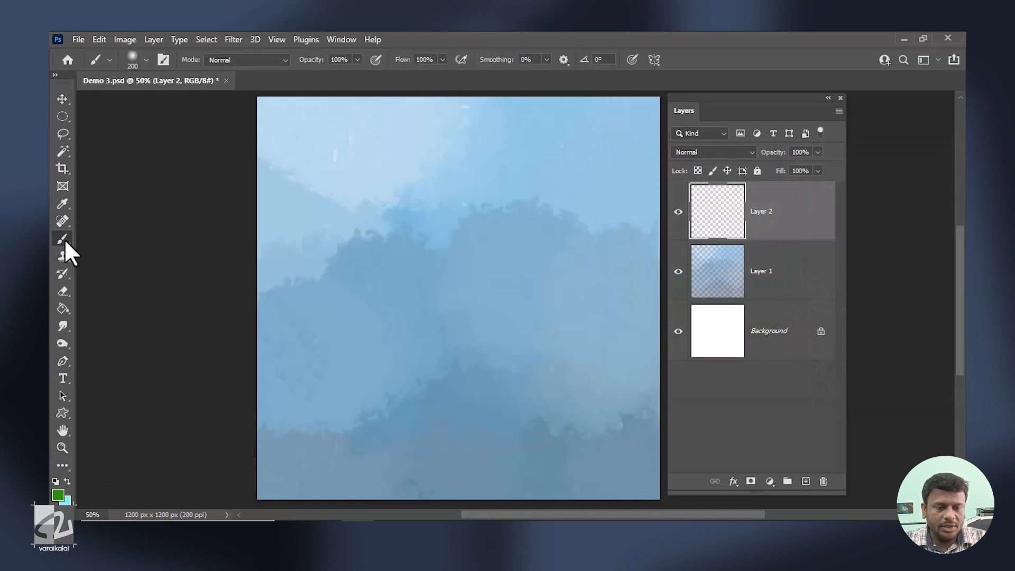
click(146, 61)
scroll(218, 240, down, 2)
scroll(211, 249, up, 2)
click(164, 271)
click(239, 486)
mouse_move(240, 487)
mouse_down()
mouse_move(650, 484)
mouse_move(500, 500)
mouse_up()
Change the foreground colour to a muted olive green.
click(59, 496)
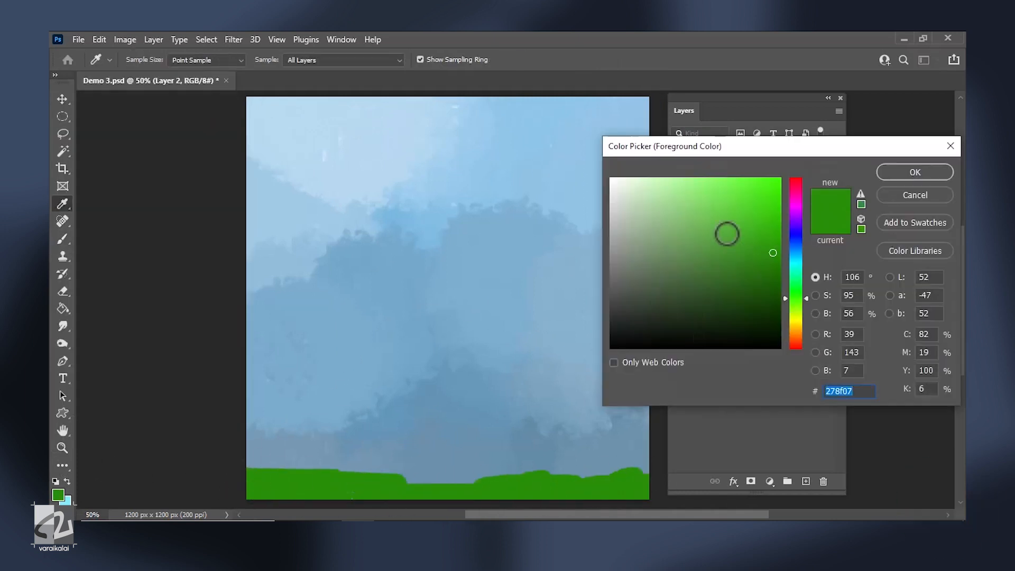
click(700, 258)
click(794, 307)
click(904, 171)
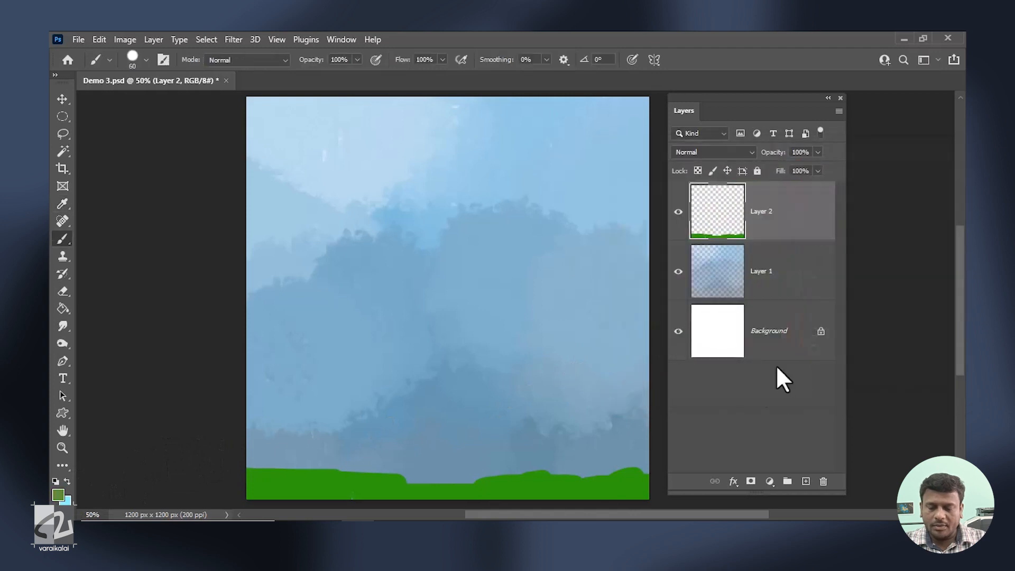
Add a new layer and paint an olive hill band above the green strip with a 40 px brush.
click(805, 481)
key([)
key([)
mouse_move(249, 466)
mouse_down()
mouse_move(481, 477)
mouse_move(648, 458)
mouse_up()
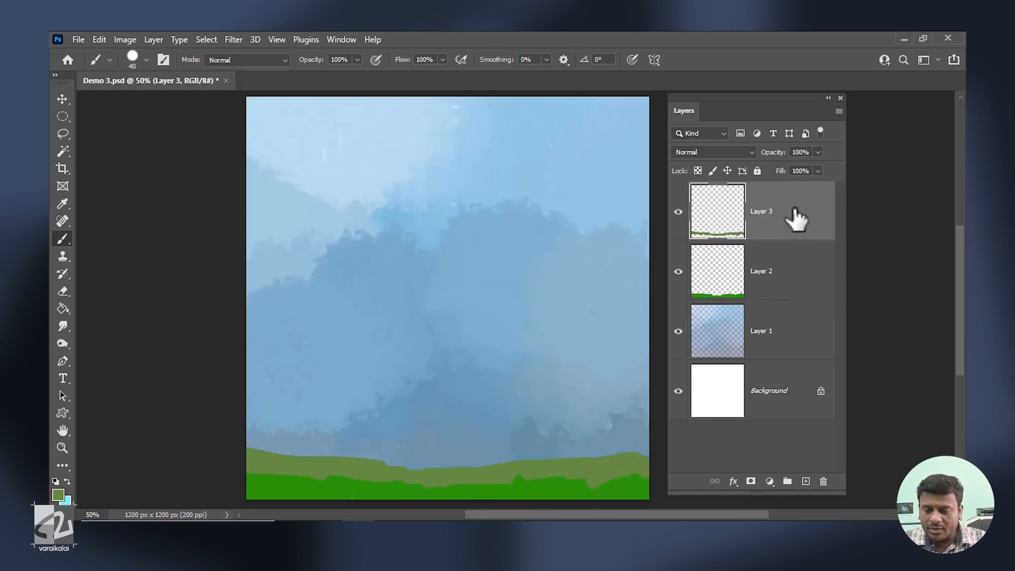
Reorder the olive hill layer beneath the bright green ground layer and shift both layers upward together.
drag(791, 225, 792, 288)
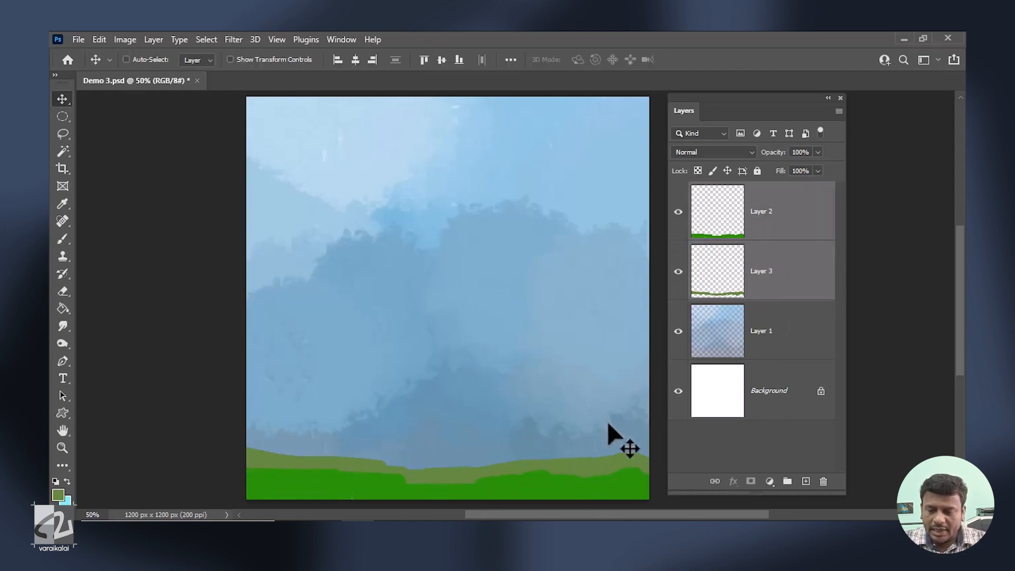
click(788, 213)
shift+click(792, 269)
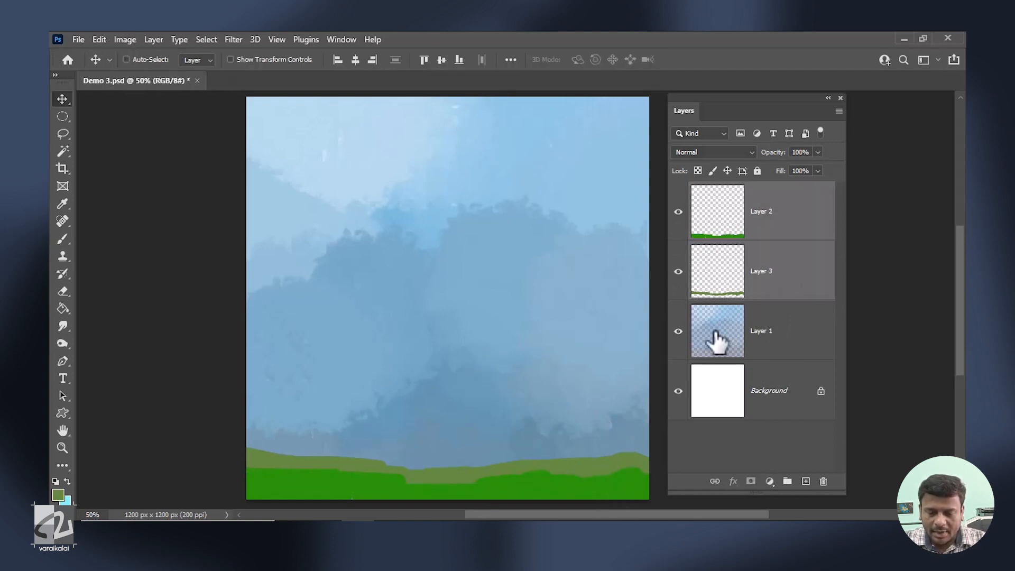
drag(588, 486, 585, 457)
Sample the bright green and fill the gap beneath the ground strip on Layer 2 with a larger brush.
click(803, 221)
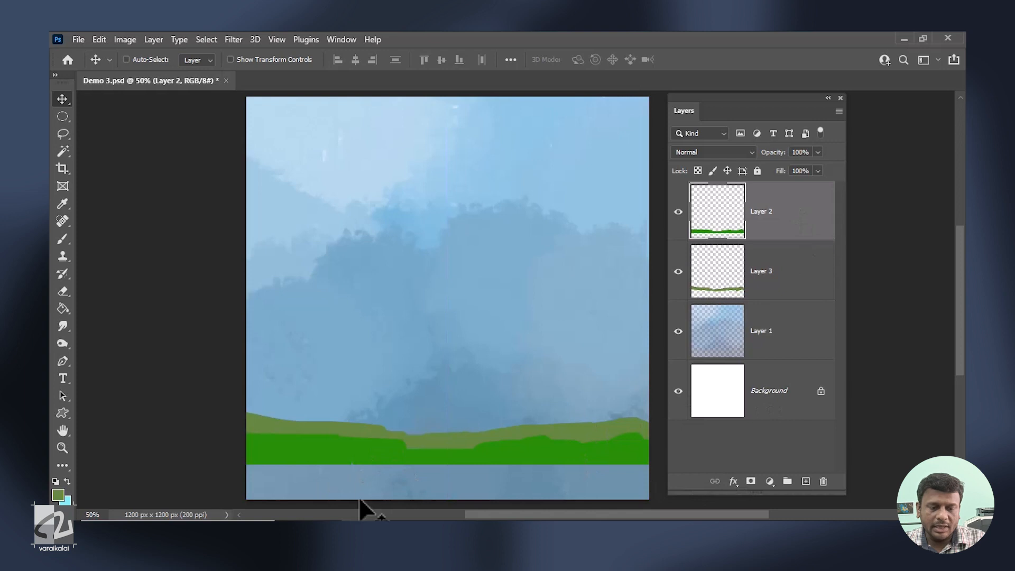
click(64, 202)
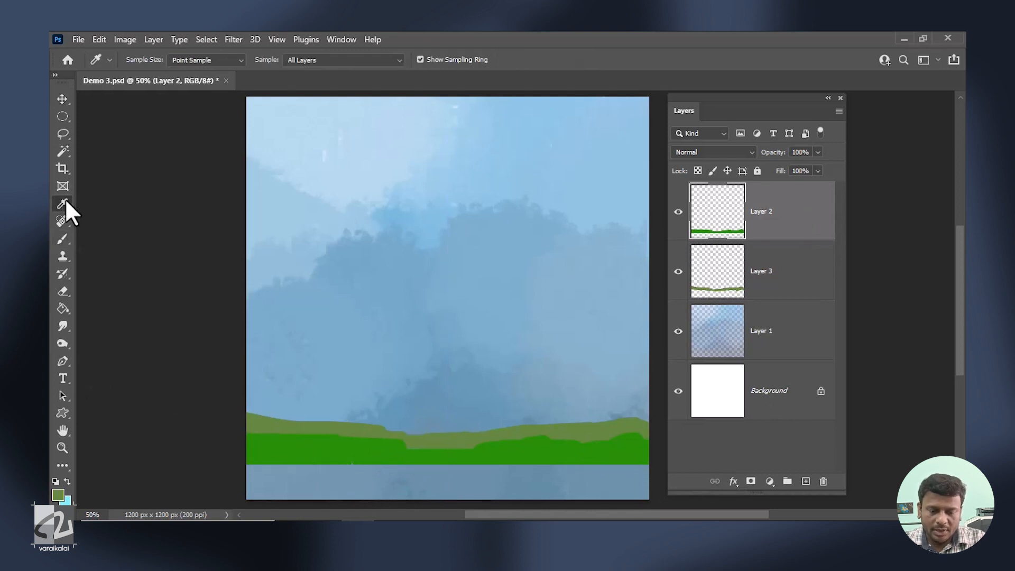
click(307, 453)
click(307, 451)
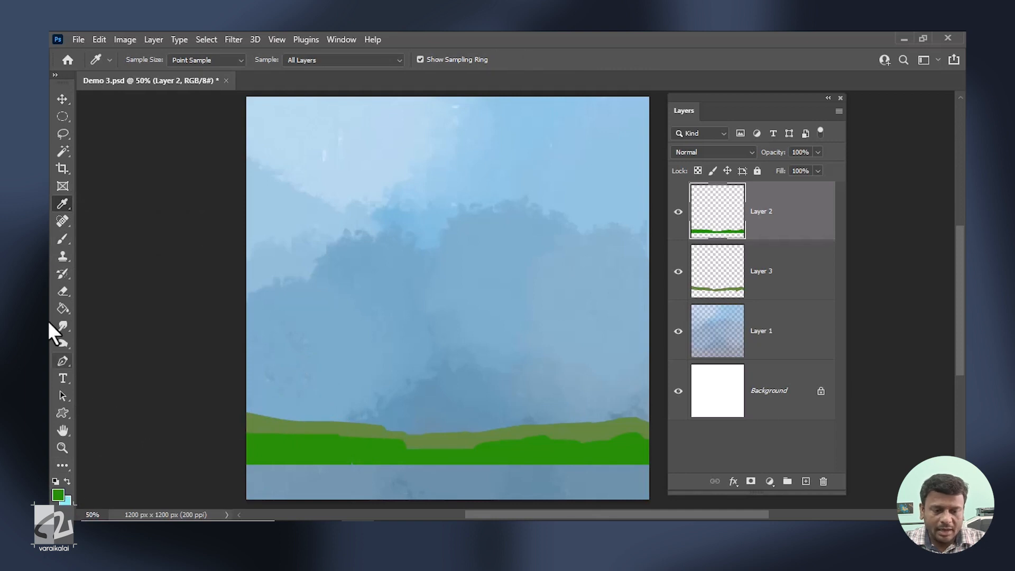
click(63, 239)
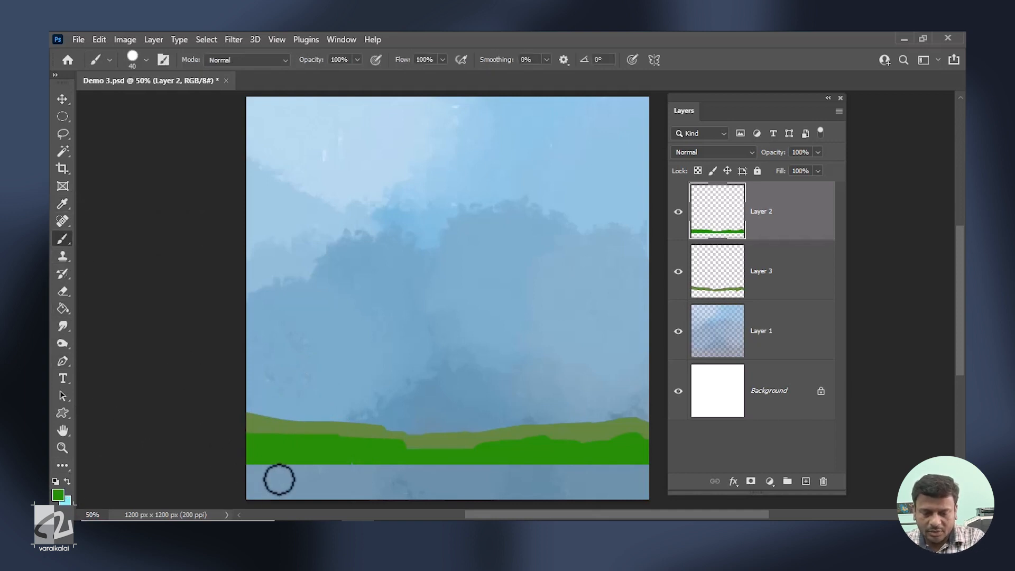
key(bracketright)
key(bracketright)
key(bracketright)
key(bracketright)
key(bracketright)
key(bracketright)
key(bracketright)
mouse_move(245, 480)
mouse_down()
mouse_move(340, 487)
mouse_move(461, 523)
mouse_up()
mouse_move(291, 478)
mouse_down()
mouse_move(525, 497)
mouse_move(324, 489)
mouse_move(645, 494)
mouse_up()
key(v)
Add a new layer on top and set the foreground colour to a reddish brown.
click(806, 481)
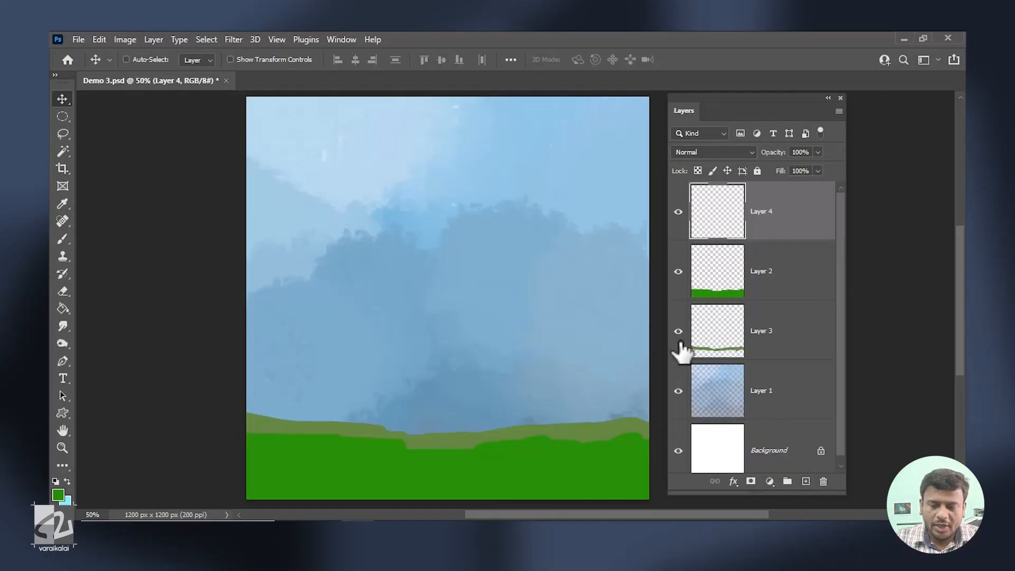
click(59, 495)
click(777, 324)
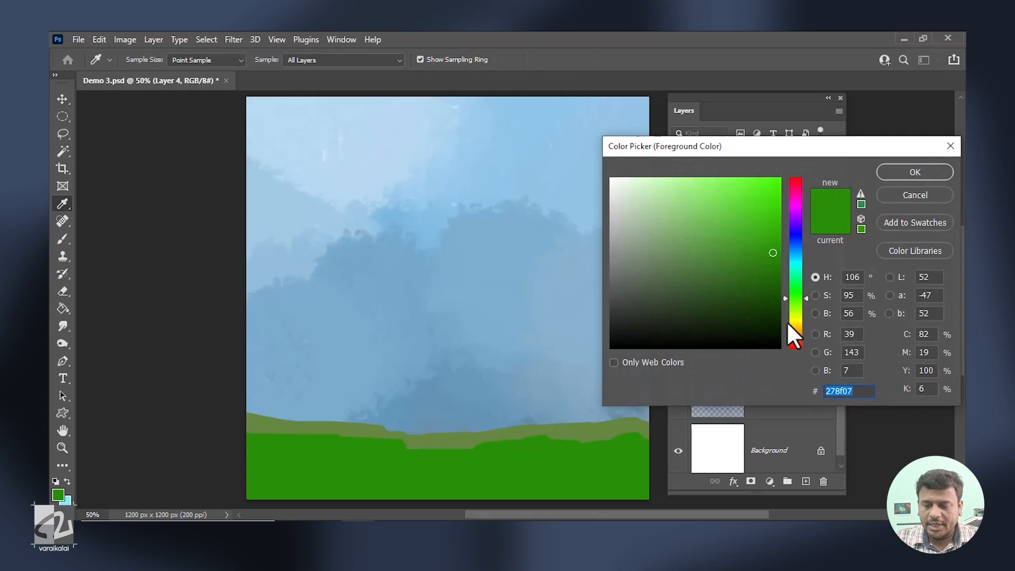
click(797, 336)
click(771, 244)
click(915, 172)
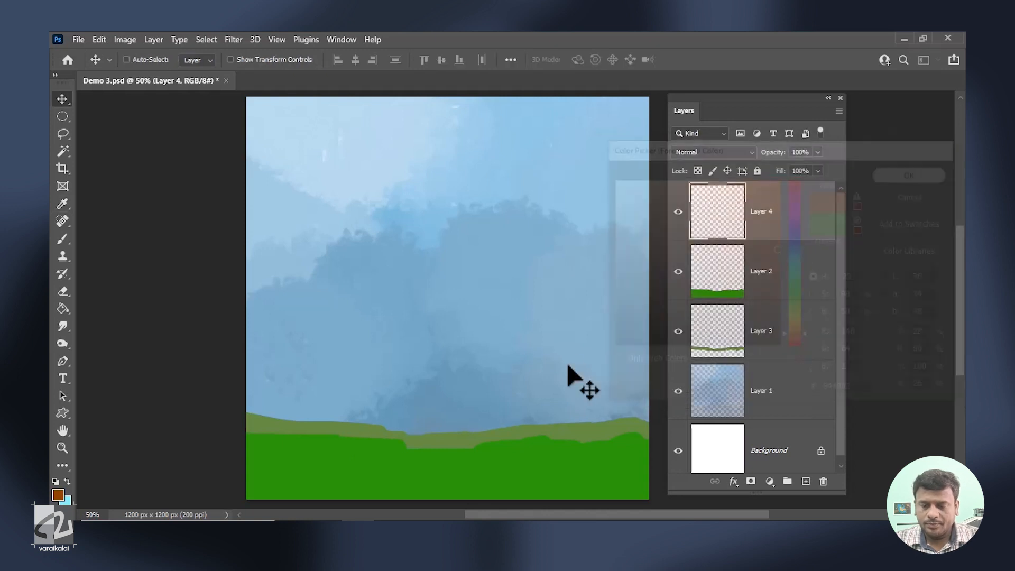
Paint a brown tree trunk with spreading roots on the green ground using a reduced Hard Round brush.
key(ctrl+plus)
drag(523, 248, 470, 154)
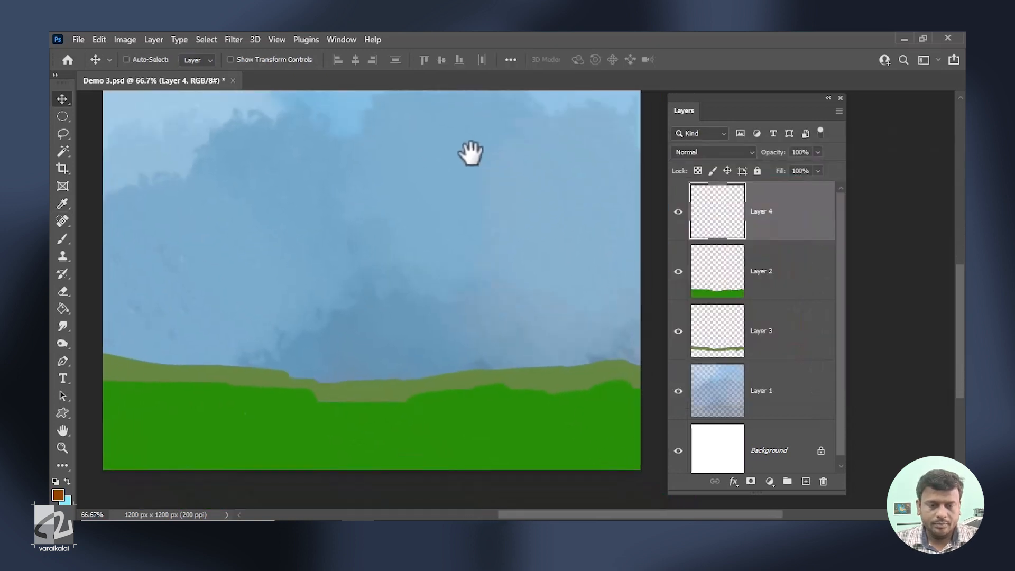
click(62, 240)
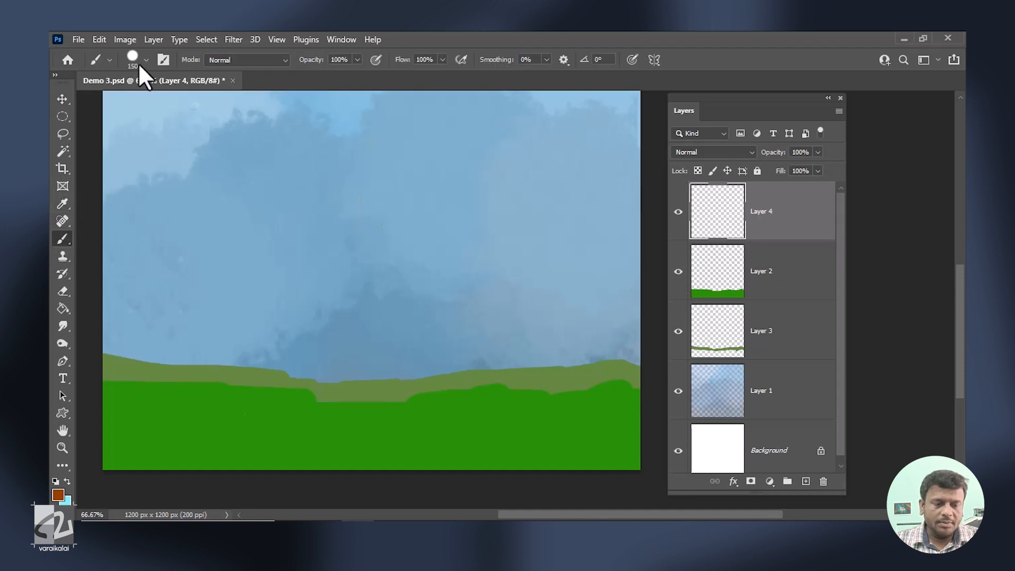
click(144, 59)
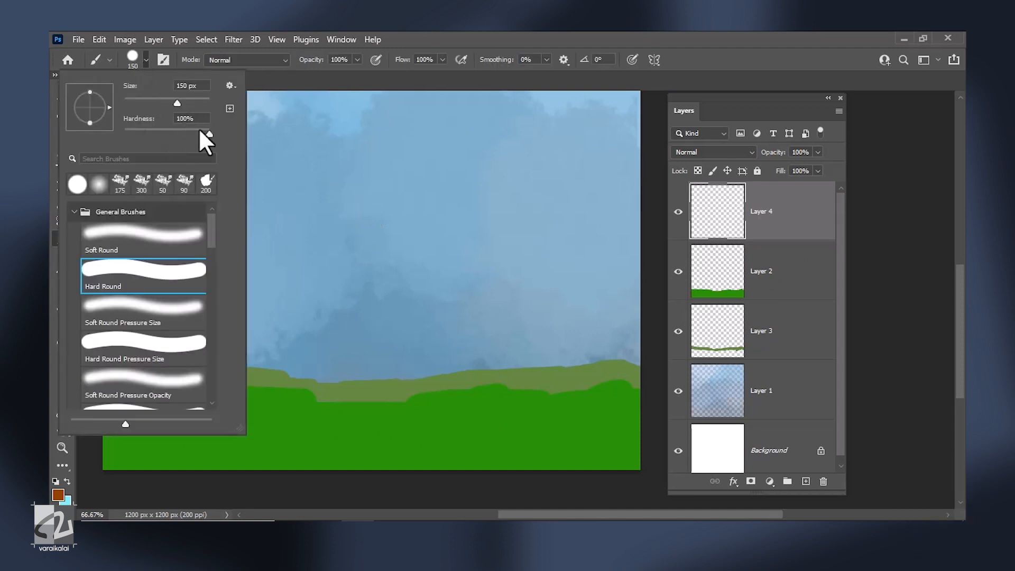
key(bracketleft)
key(bracketleft)
key(bracketleft)
key(bracketleft)
key(bracketleft)
key(bracketleft)
key(bracketleft)
key(bracketleft)
key(bracketleft)
key(bracketleft)
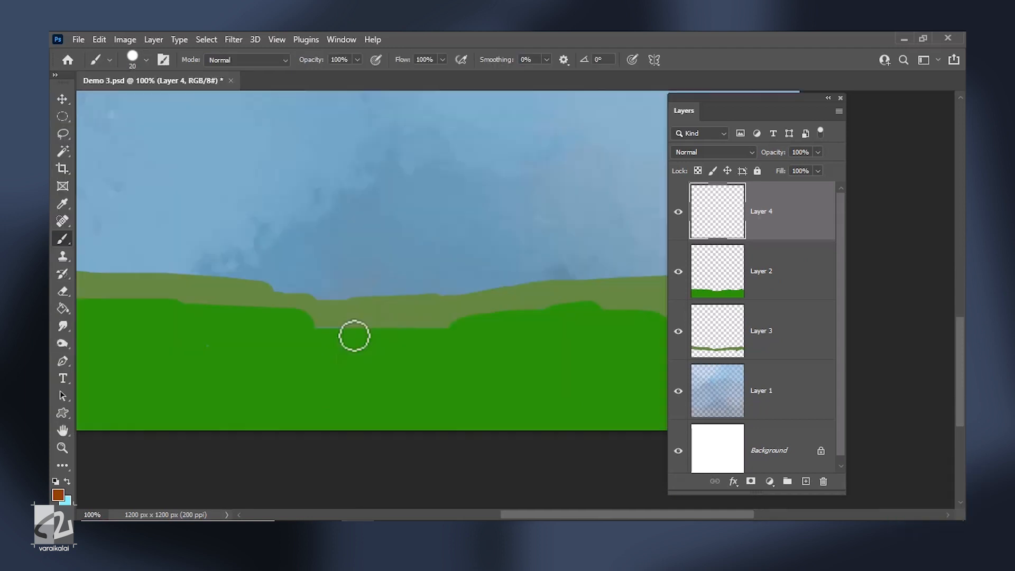
Paint bare branches and twigs at the top of the trunk, reducing the brush to 10 px and undoing stray strokes.
key(bracketleft)
drag(328, 350, 454, 336)
key(bracketright)
key(bracketright)
drag(393, 323, 391, 282)
key(shift+minus)
key(ctrl+minus)
drag(406, 232, 412, 399)
mouse_move(408, 285)
mouse_down()
mouse_move(406, 373)
mouse_move(415, 267)
mouse_move(458, 231)
mouse_up()
key(bracketleft)
mouse_move(404, 274)
mouse_down()
mouse_move(385, 249)
mouse_move(467, 242)
mouse_up()
key(ctrl+z)
key(ctrl+z)
drag(358, 247, 403, 277)
drag(389, 212, 398, 267)
key(ctrl+z)
drag(421, 248, 417, 265)
key(bracketleft)
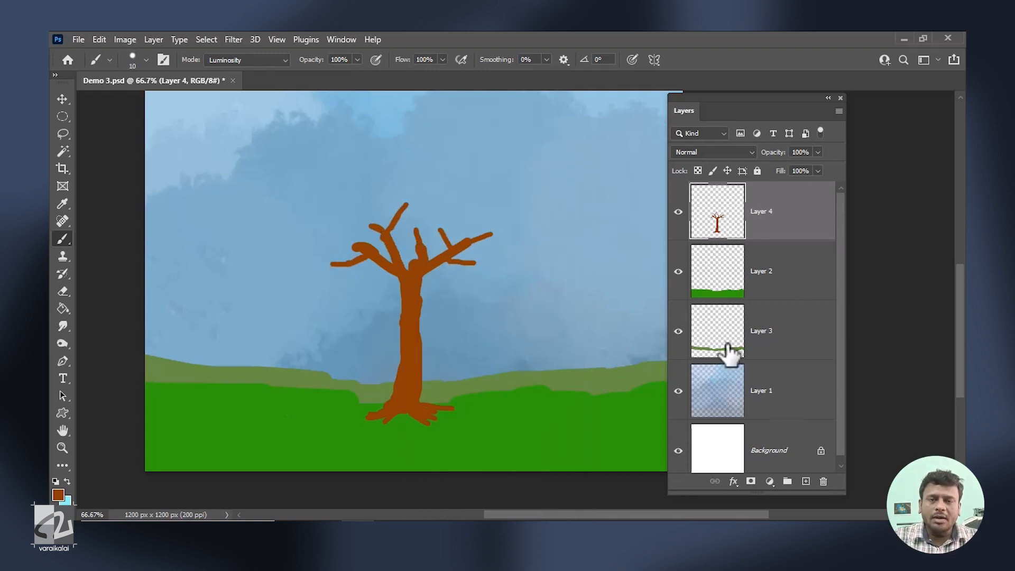
Add a new layer above the tree and set the foreground colour to lighter brown #b65004.
click(806, 482)
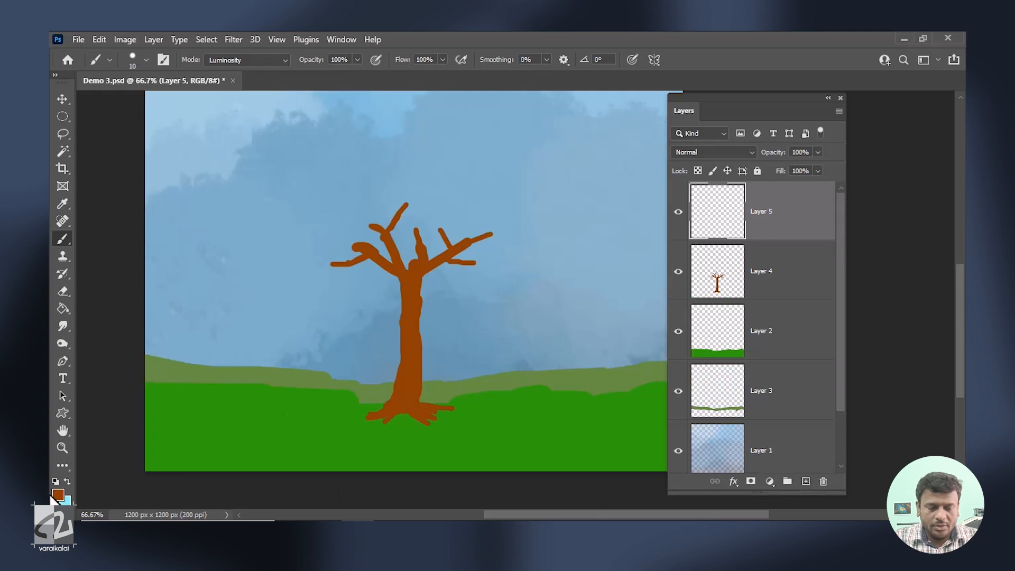
click(58, 494)
click(777, 226)
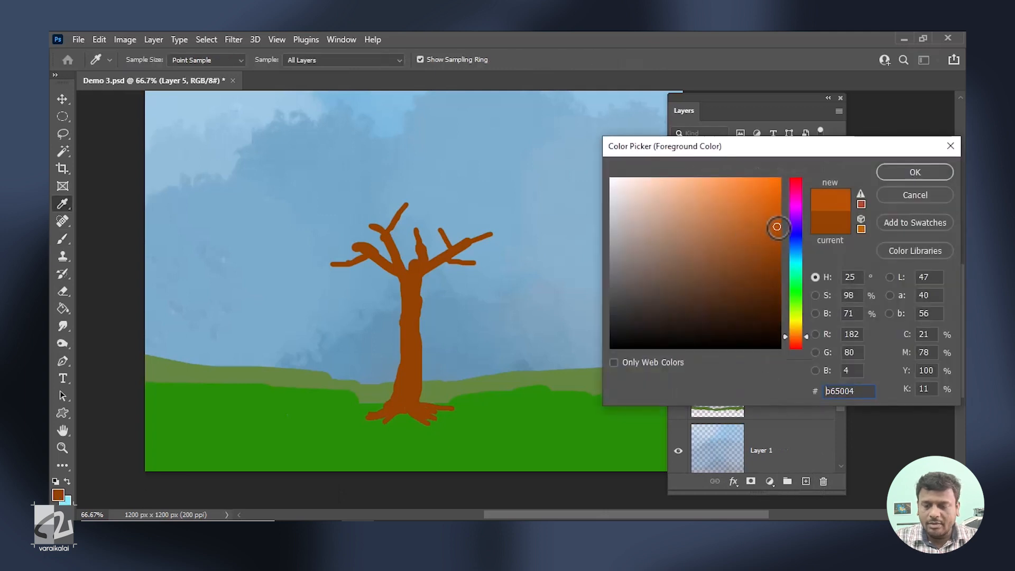
click(915, 172)
Set the brush flow to 9% and paint lighter brown highlights along the trunk at 10 px.
key(b)
key(ctrl+1)
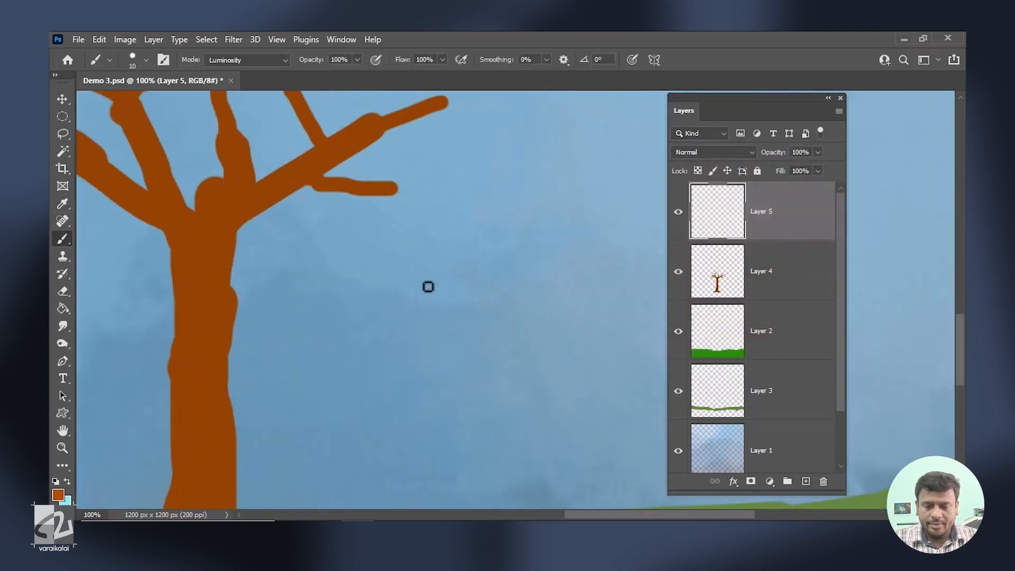
drag(157, 330, 398, 272)
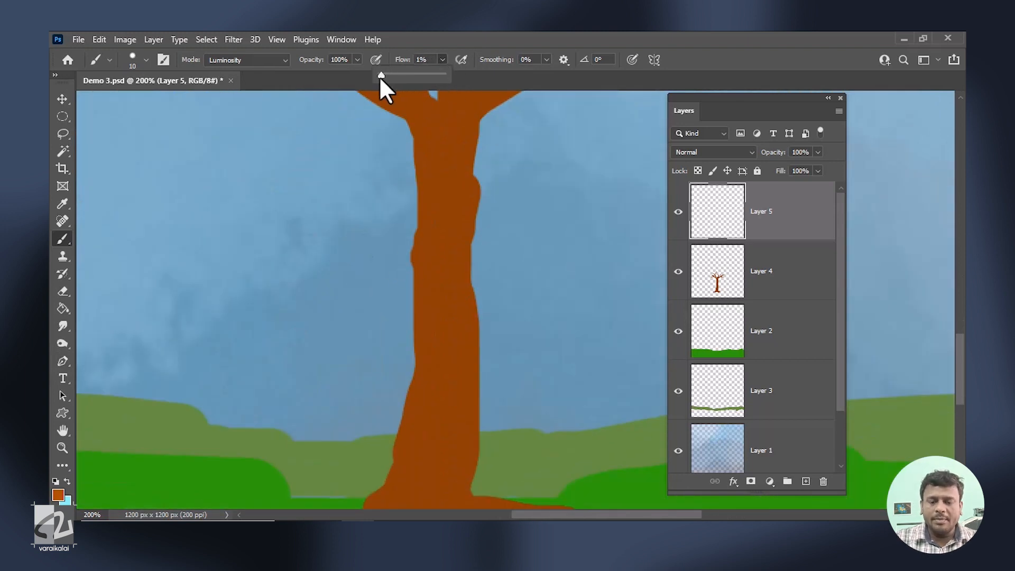
drag(382, 76, 386, 77)
mouse_move(461, 319)
mouse_down()
mouse_move(454, 218)
mouse_move(431, 383)
mouse_move(436, 326)
mouse_up()
drag(450, 191, 377, 483)
mouse_move(399, 466)
mouse_down()
mouse_move(406, 317)
mouse_move(398, 351)
mouse_up()
drag(433, 267, 399, 224)
drag(212, 211, 295, 261)
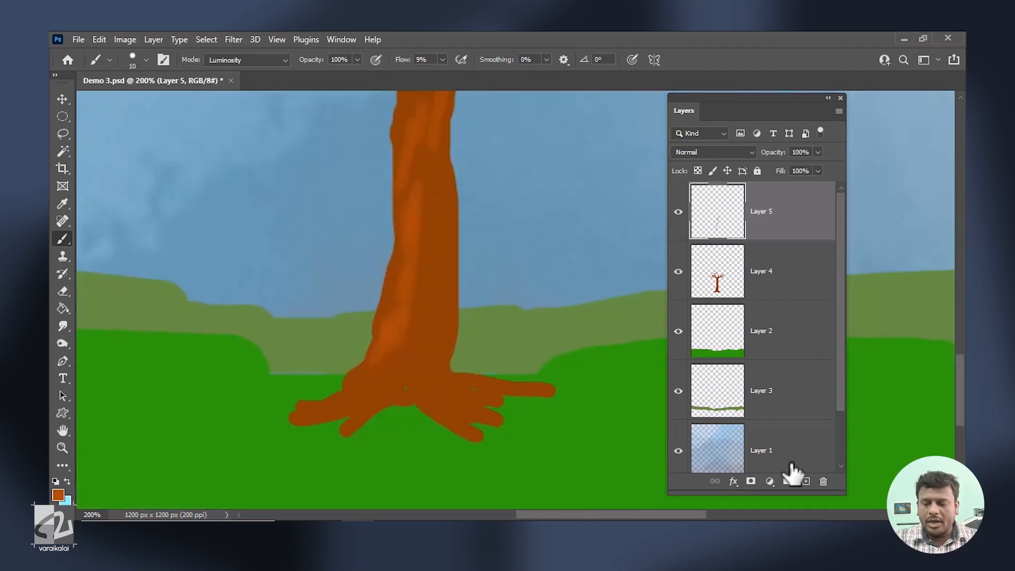
Add another layer for shadows and set the foreground colour to a dark brown.
click(805, 481)
click(58, 494)
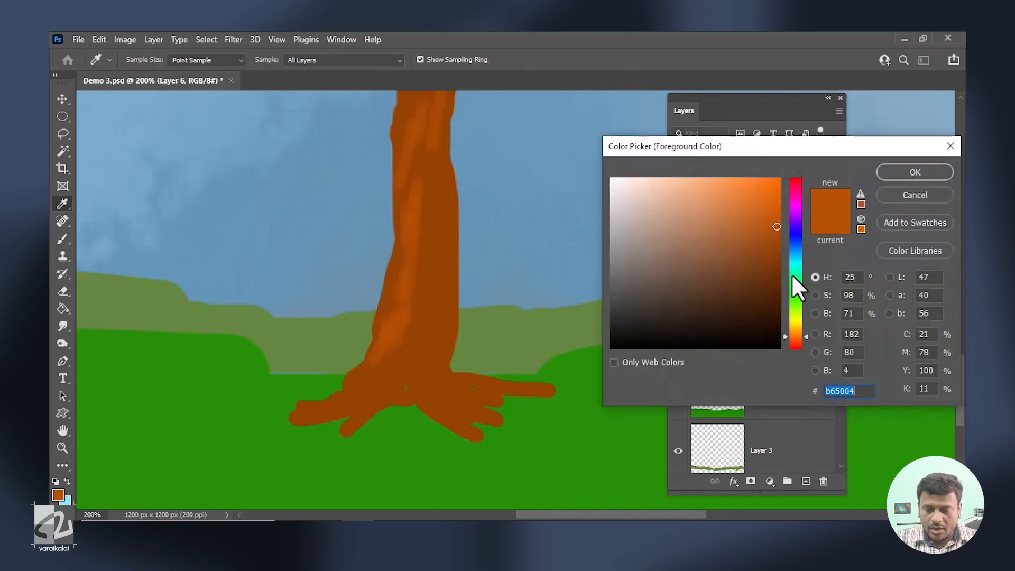
click(781, 278)
key(Return)
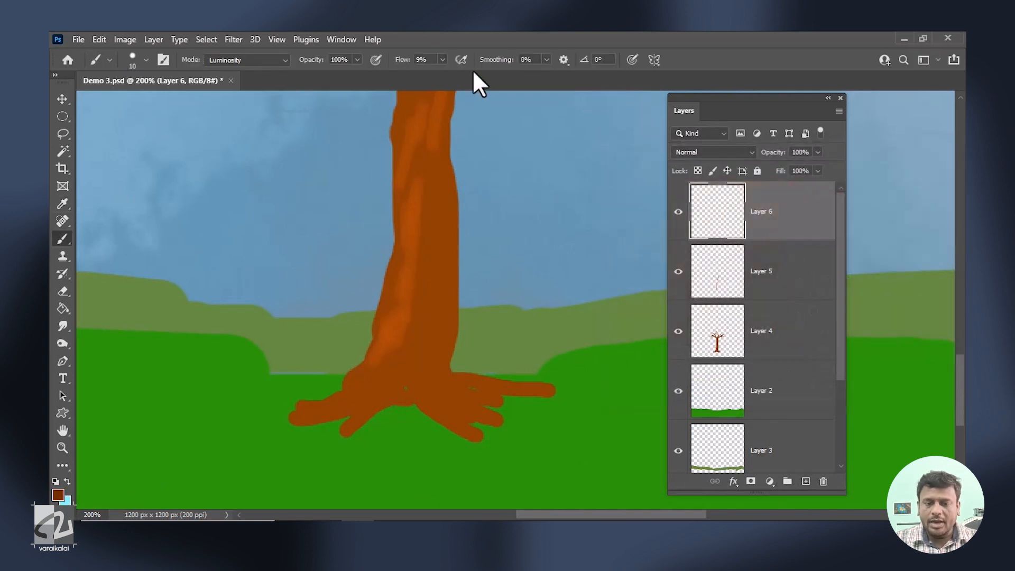
Paint dark brown shading along the trunk and branches, using a 25 px brush at 3% flow for soft strokes.
mouse_move(405, 238)
mouse_down()
mouse_move(373, 265)
mouse_move(403, 291)
mouse_up()
drag(414, 144, 413, 190)
drag(403, 295, 399, 462)
drag(605, 101, 587, 274)
drag(452, 306, 516, 276)
drag(526, 280, 409, 336)
drag(238, 304, 177, 322)
key(ctrl+minus)
key(ctrl+minus)
key(ctrl+plus)
drag(426, 389, 430, 408)
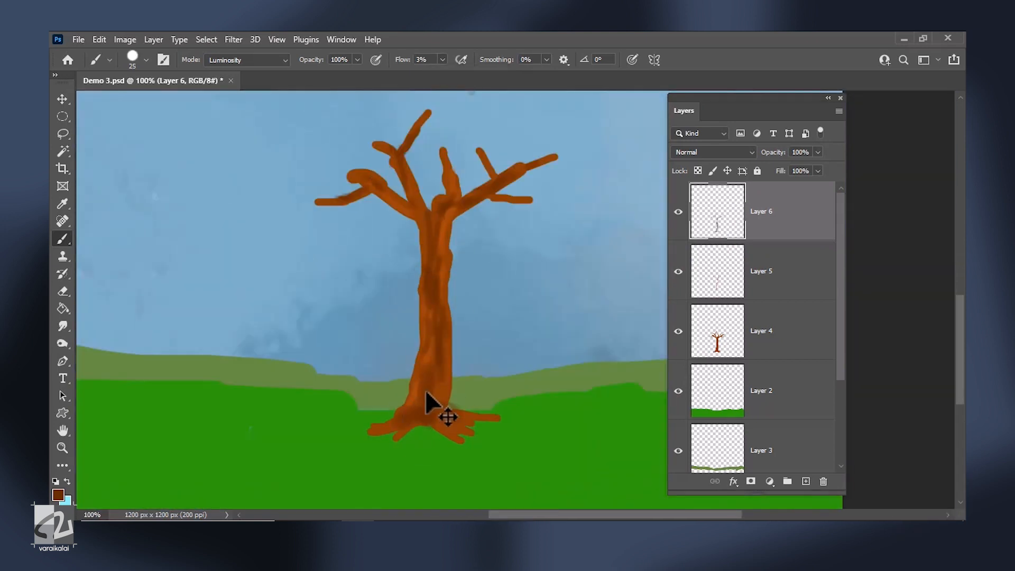
Shade around the base of the trunk and its roots with a smaller brush.
key(ctrl+plus)
space+drag(539, 403, 634, 243)
key(bracketleft)
key(bracketleft)
key(bracketleft)
drag(400, 390, 342, 390)
click(442, 60)
drag(441, 75, 467, 76)
mouse_move(325, 406)
mouse_down()
mouse_move(373, 405)
mouse_move(432, 371)
mouse_up()
key(ctrl+z)
Set the flow to 12% and the brush to 7 px, and add fine dark strokes to the roots.
click(442, 60)
drag(417, 75, 398, 75)
key(bracketleft)
key(bracketleft)
key(bracketleft)
drag(446, 377, 494, 405)
key(ctrl+minus)
key(ctrl+minus)
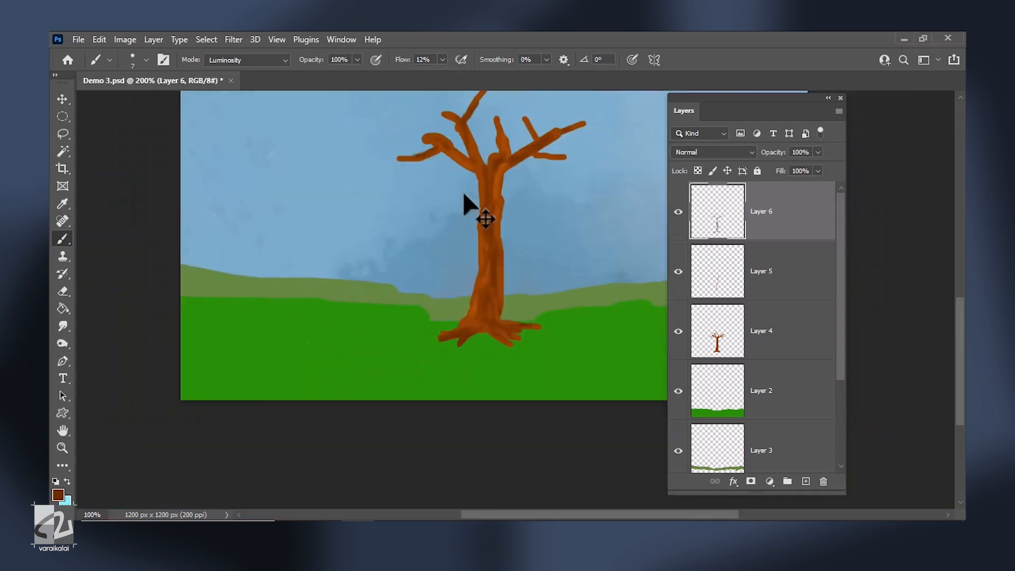
Select the highlight layer, check its effect by toggling its visibility, and lower its opacity to 64%.
key(v)
click(761, 296)
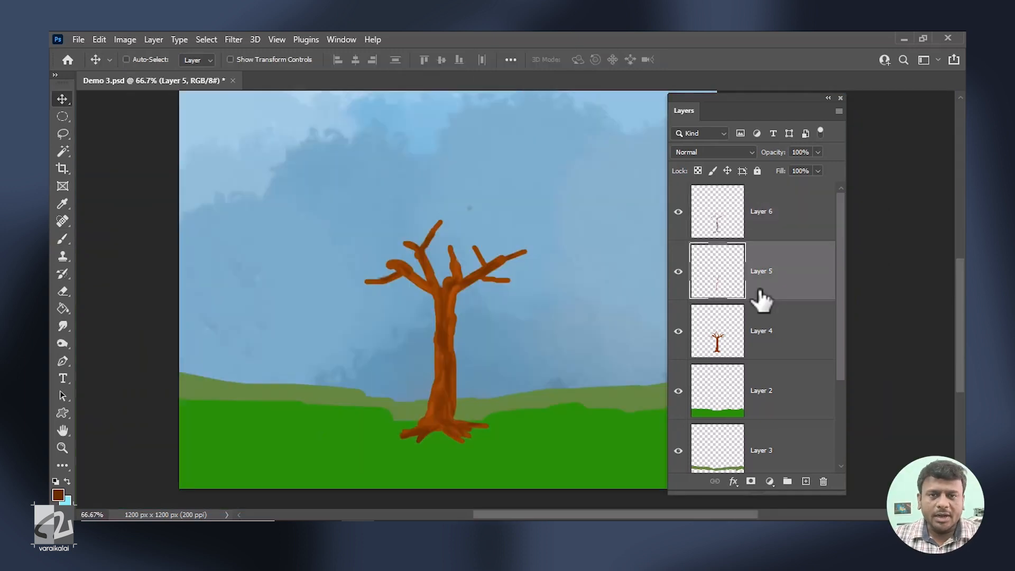
key(ctrl+plus)
click(678, 271)
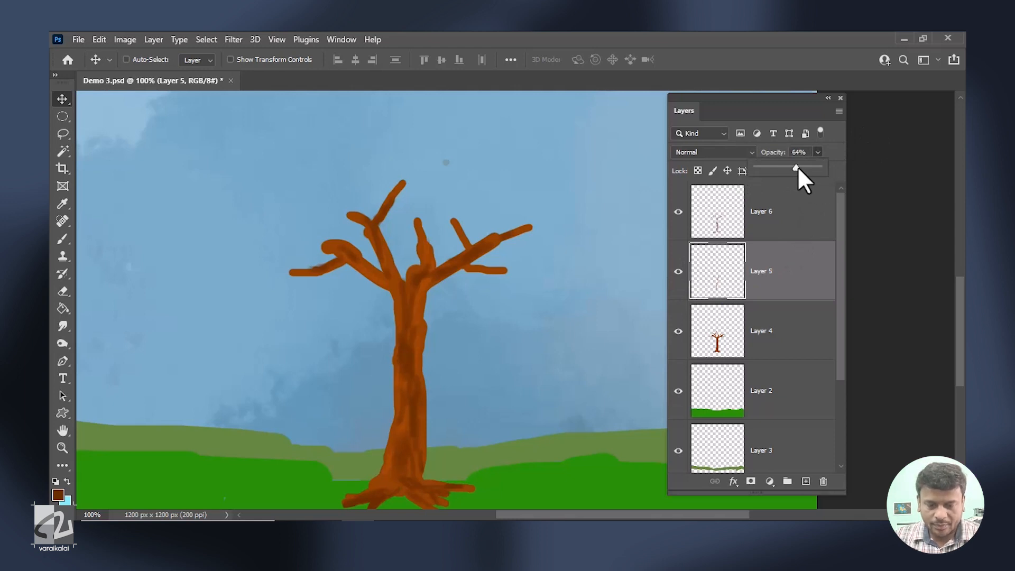
Lower the opacity of the dark shading layer, Layer 6, to 74%.
click(765, 217)
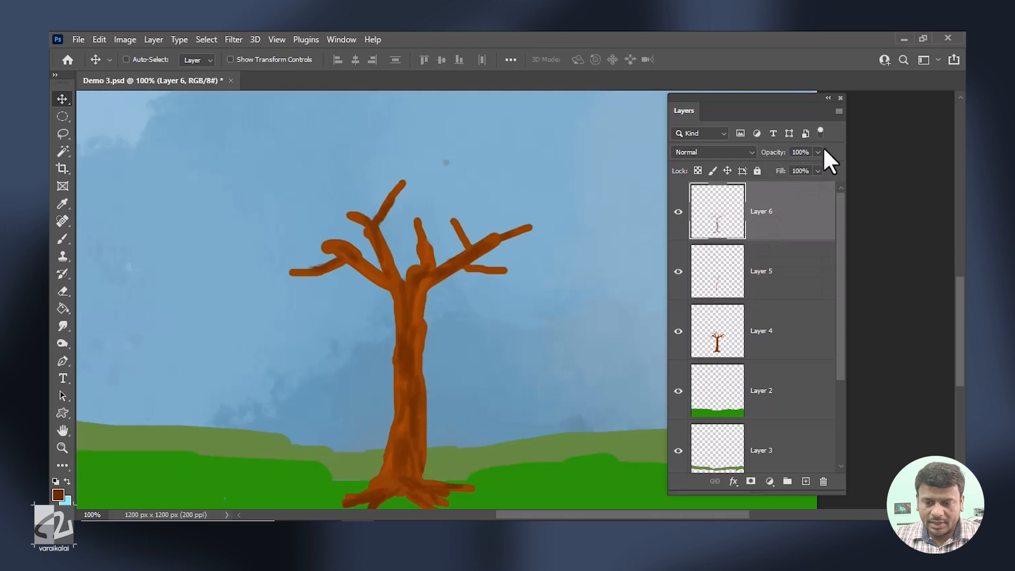
drag(791, 168, 780, 170)
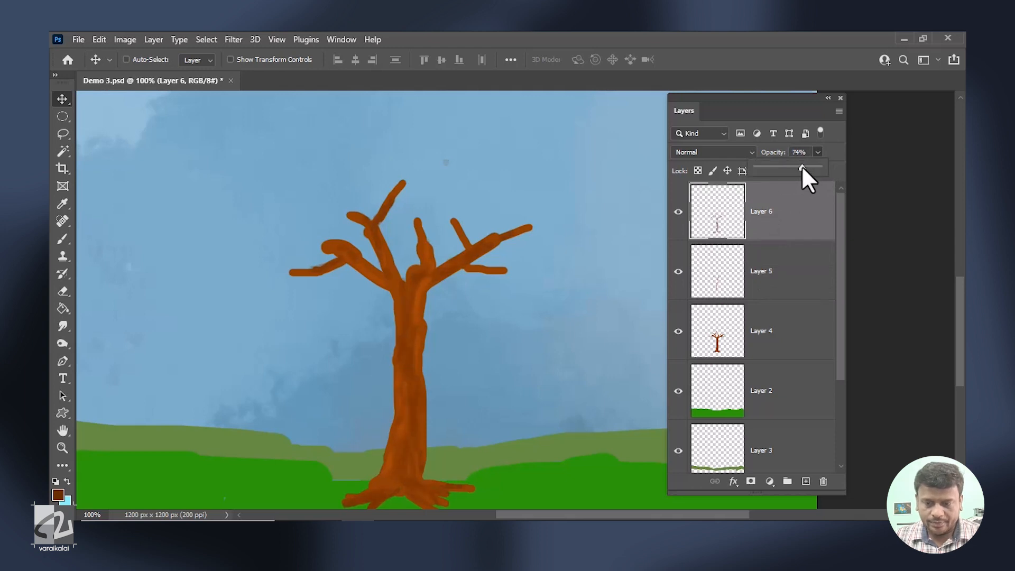
click(599, 299)
key(ctrl+minus)
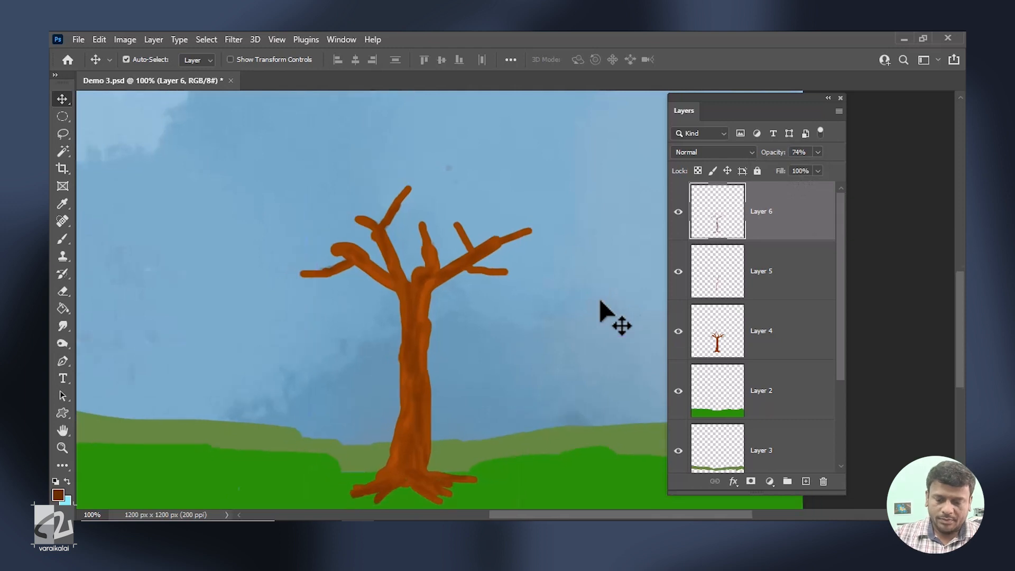
Select the three tree layers, Layer 4 to Layer 6, and scale the tree up to about 118%.
key(ctrl+minus)
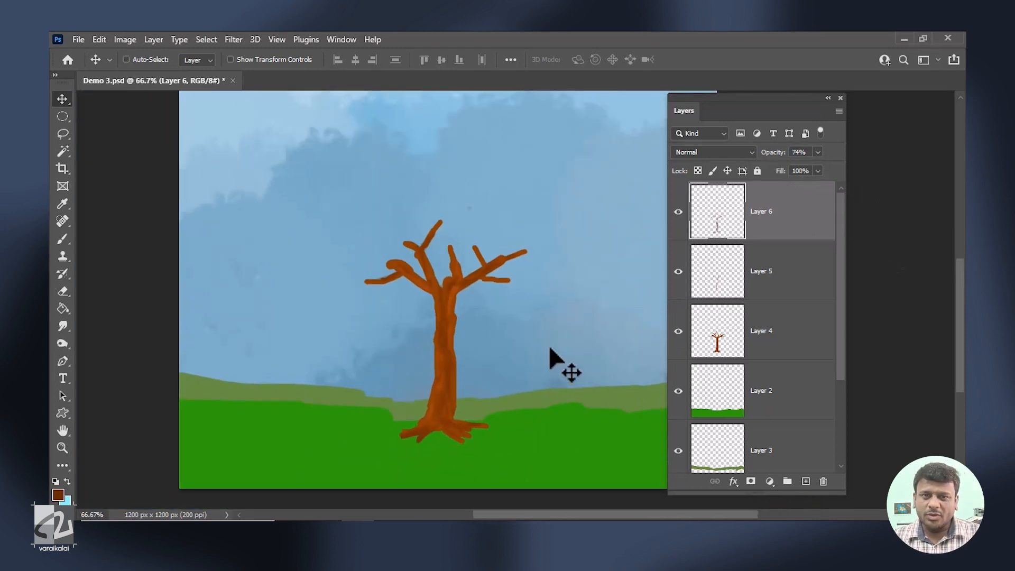
click(804, 337)
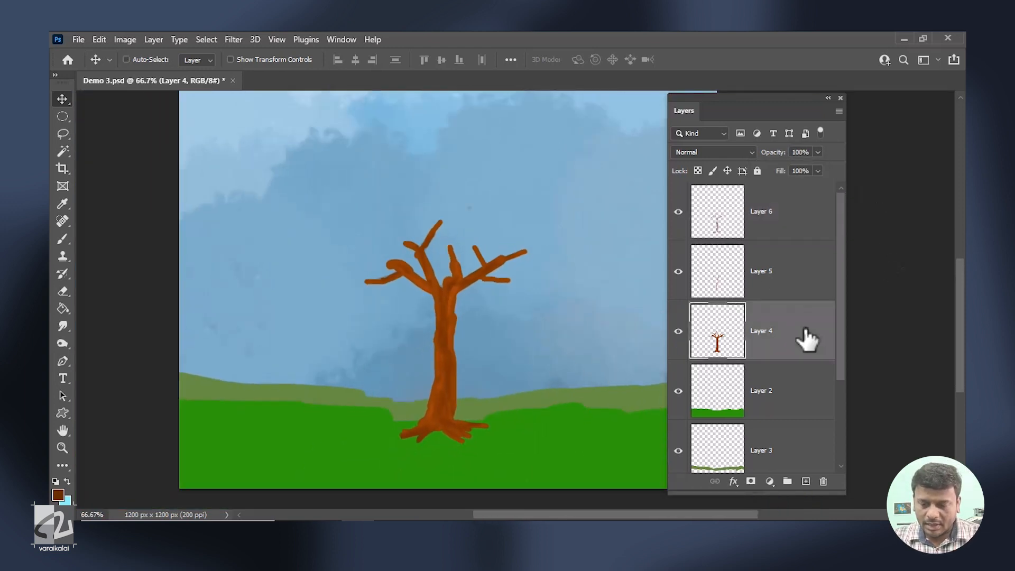
shift+click(786, 222)
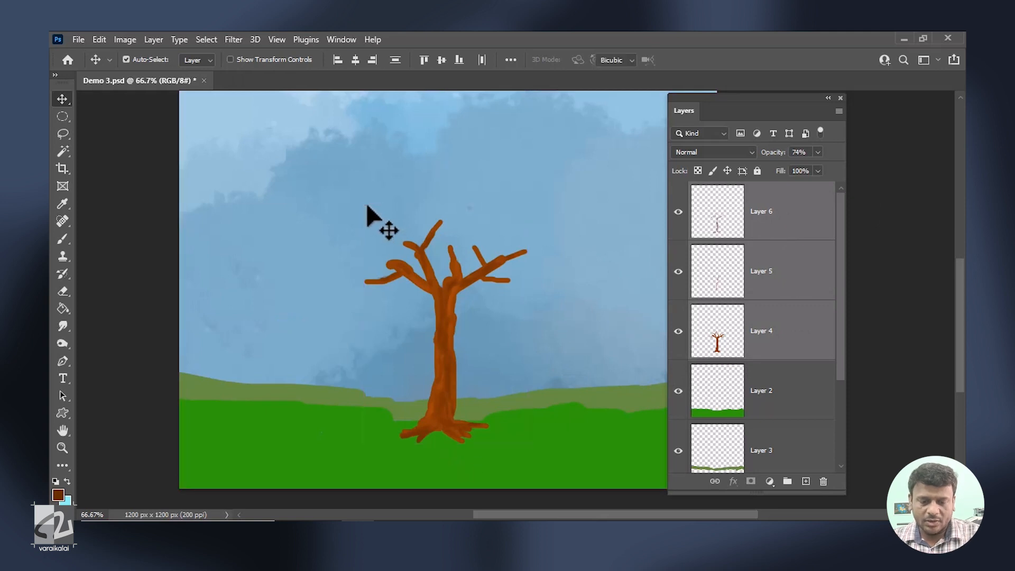
key(ctrl+t)
drag(364, 204, 339, 168)
drag(530, 167, 535, 156)
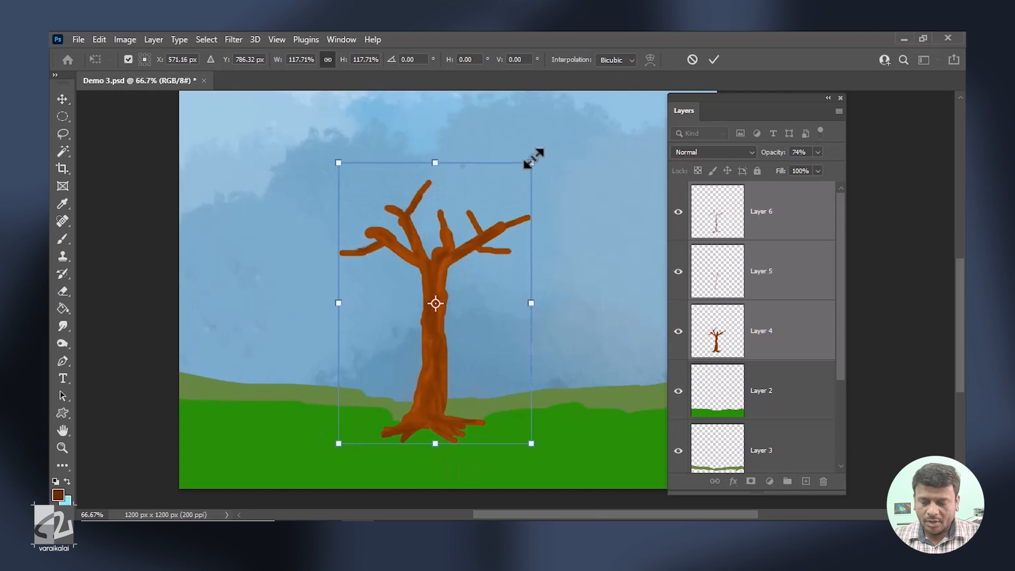
key(Return)
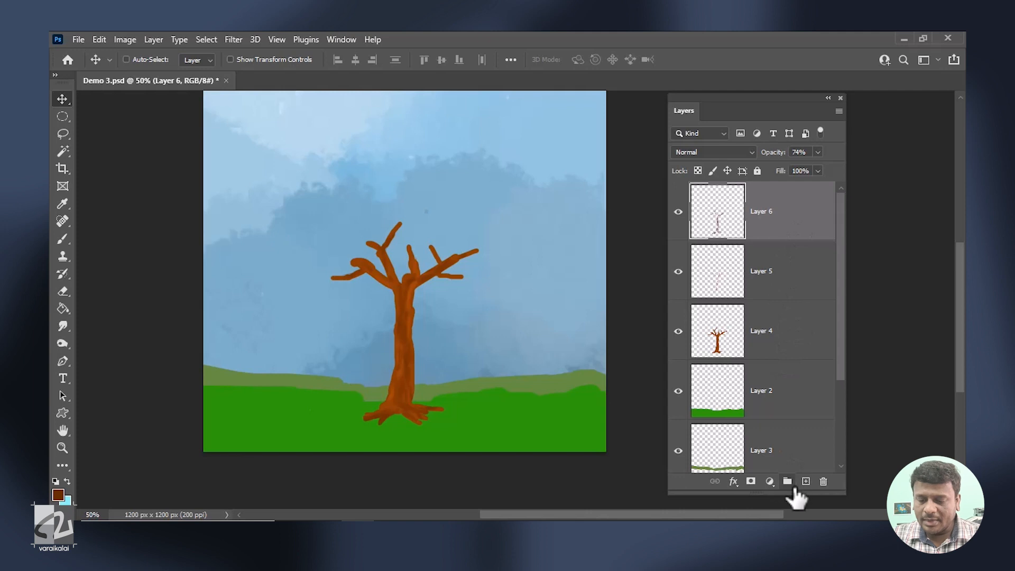
Add a new layer above the tree layers and set the foreground color to a yellow-green around #7fb400.
click(805, 481)
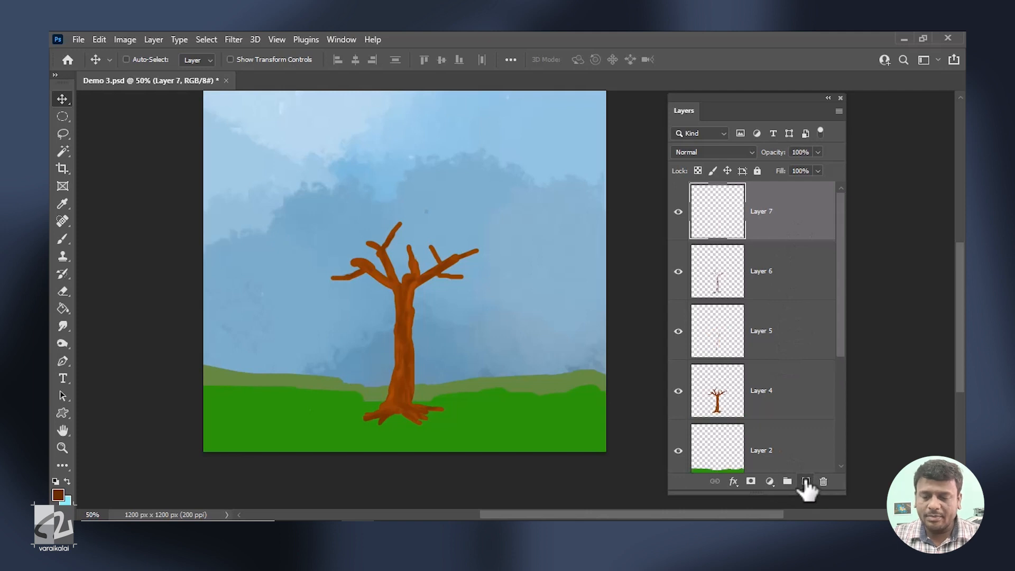
click(58, 494)
click(793, 297)
click(780, 228)
click(794, 314)
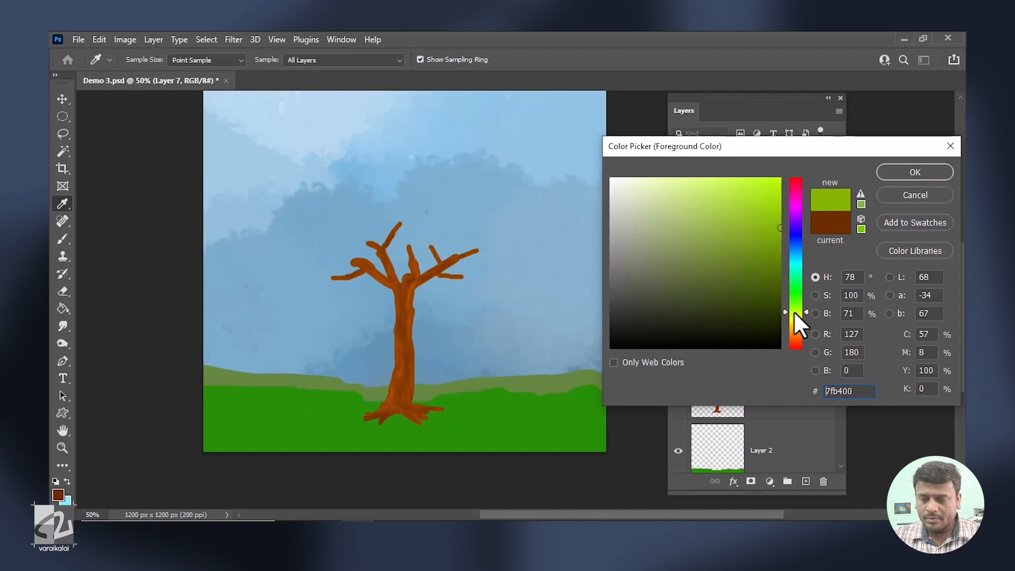
click(899, 173)
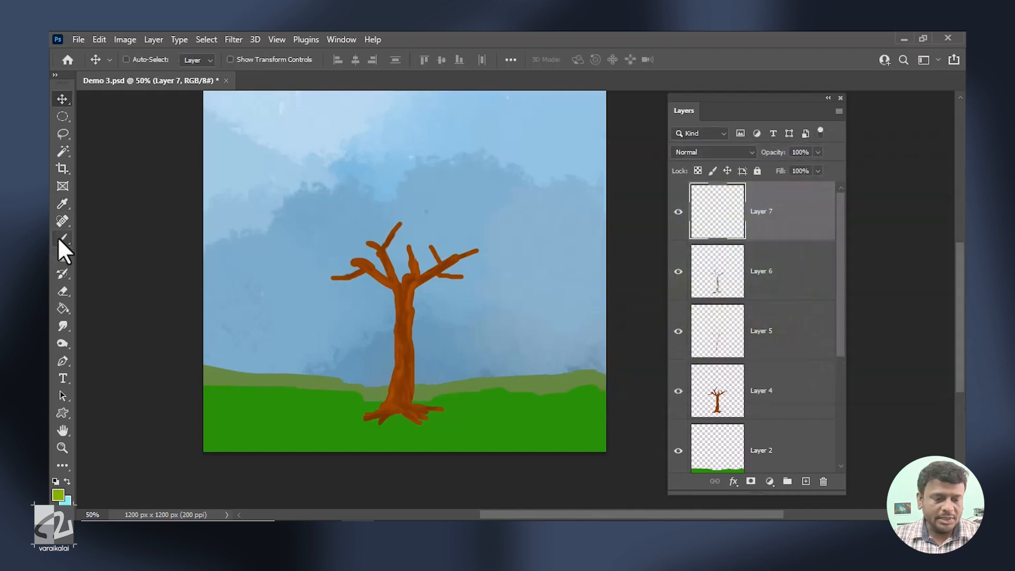
Choose Kyle's Concept Brushes - Foliage Mix 2 and paint light green leaf clusters at the branch ends.
click(60, 238)
click(146, 60)
drag(210, 235, 195, 373)
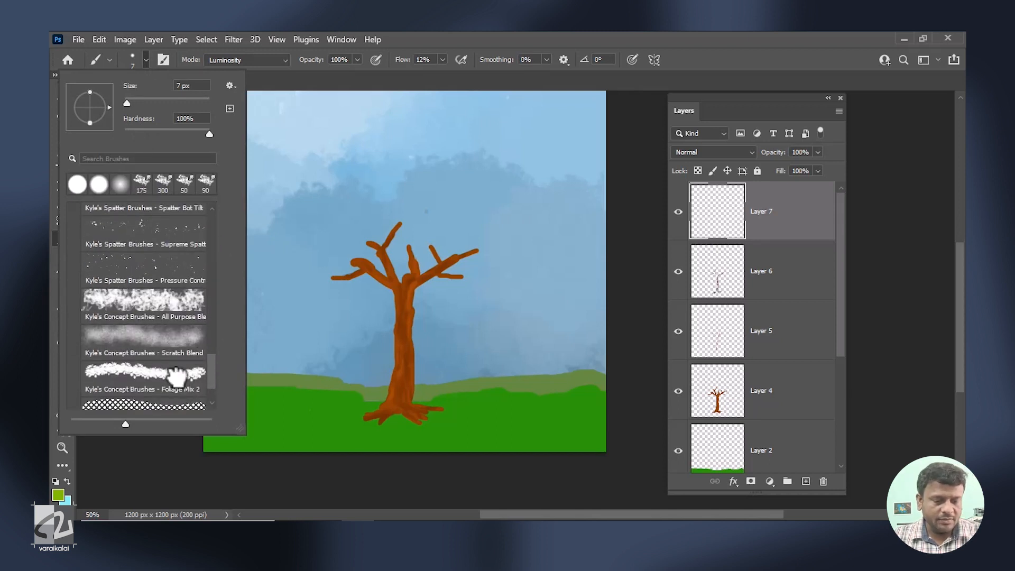
click(195, 374)
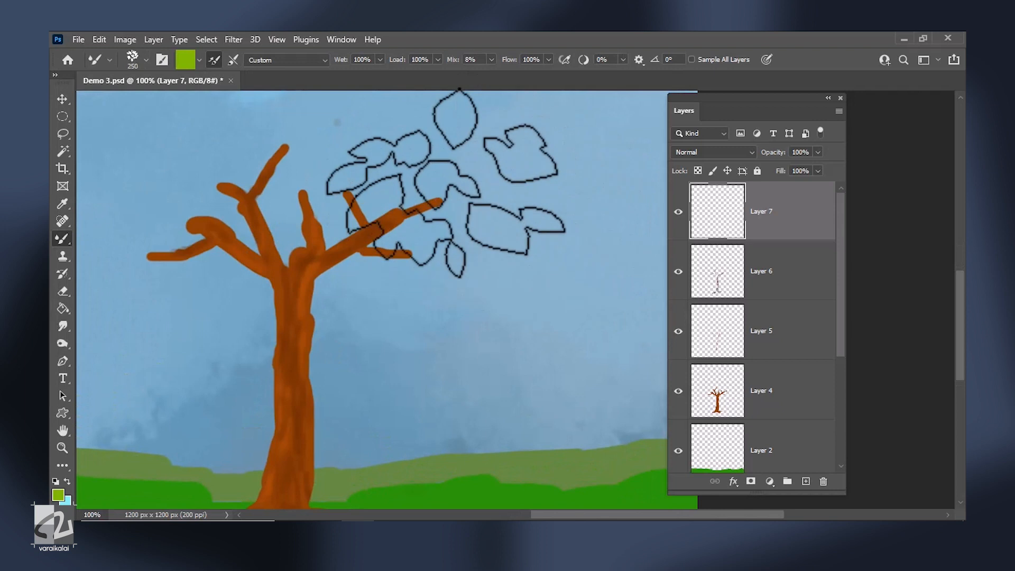
mouse_move(442, 193)
mouse_down()
mouse_move(363, 176)
mouse_move(134, 254)
mouse_up()
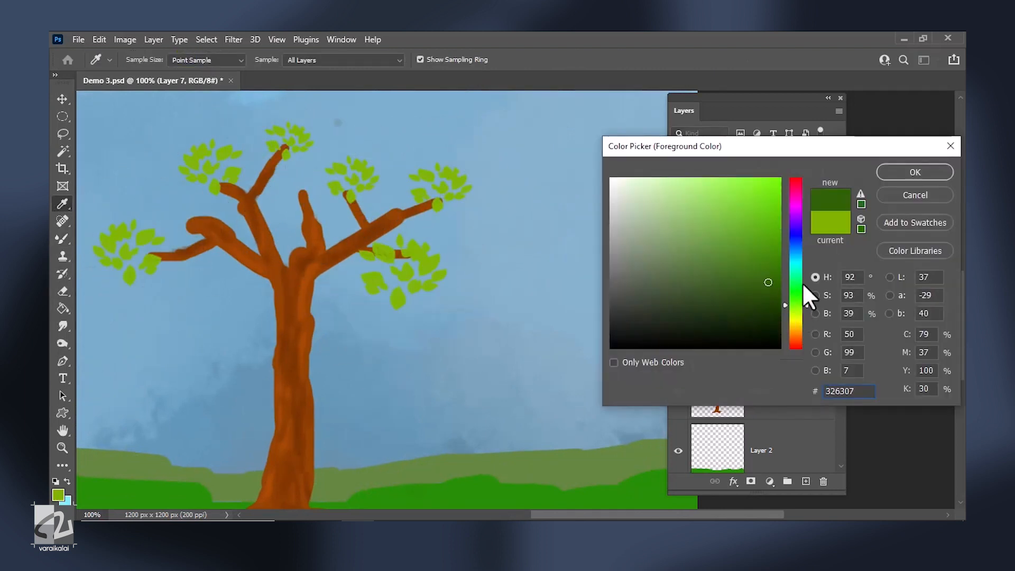
Set the foreground to a dark green around #326307 and paint dark leaf clusters over the branches on a new layer with the 150 px brush.
click(845, 172)
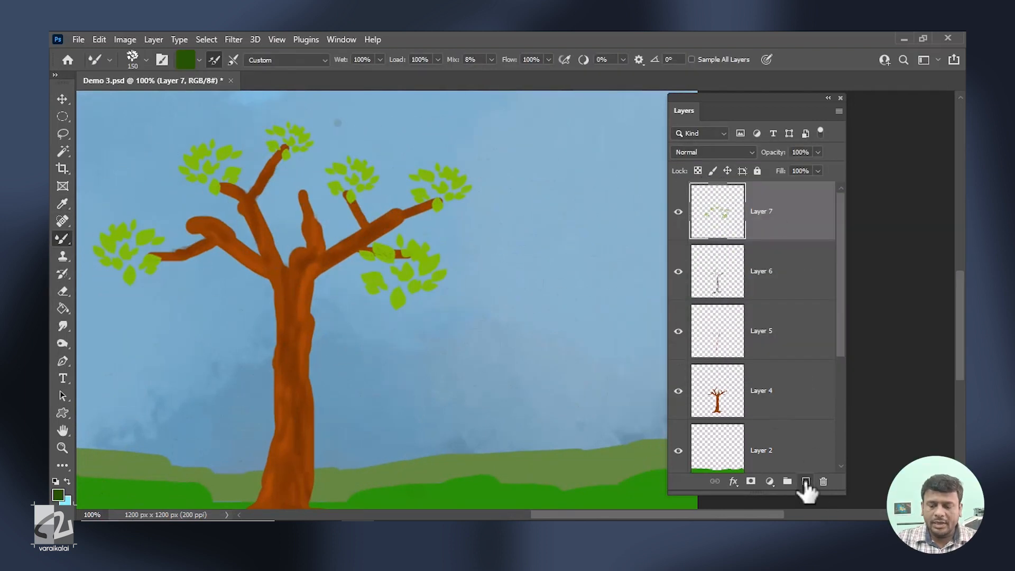
click(379, 295)
click(450, 194)
click(389, 167)
click(294, 200)
click(188, 225)
click(272, 123)
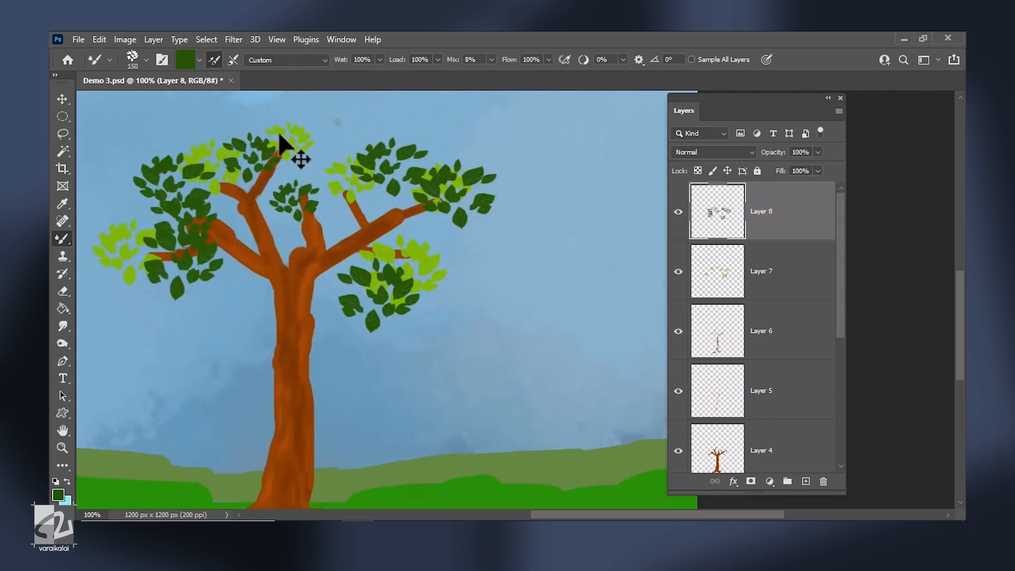
click(382, 192)
click(436, 209)
key(ctrl+minus)
key(ctrl+minus)
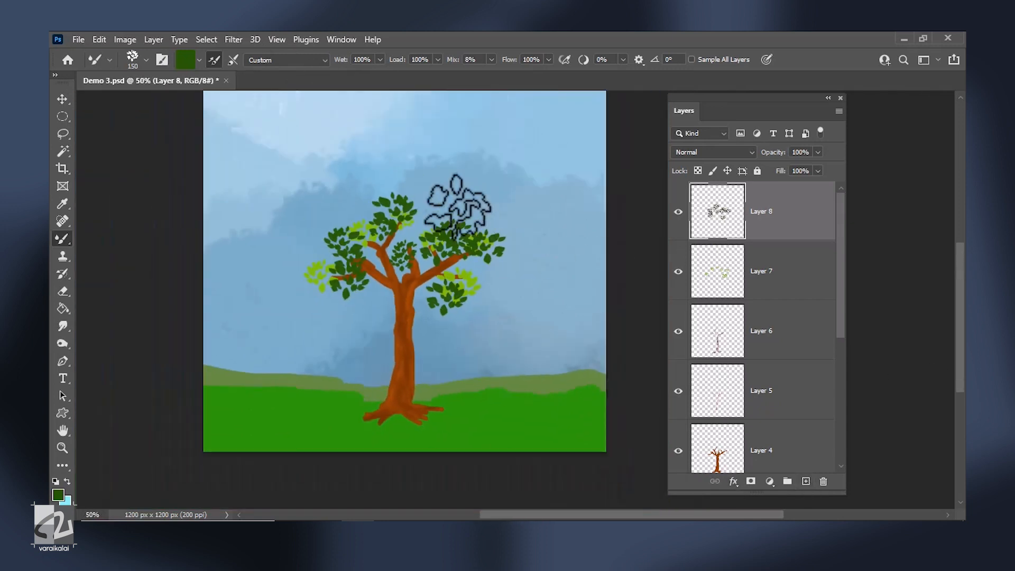
Select the tree and leaf layers, Layer 4 to Layer 8, and scale the whole tree up.
key(v)
drag(833, 294, 832, 359)
shift+click(765, 334)
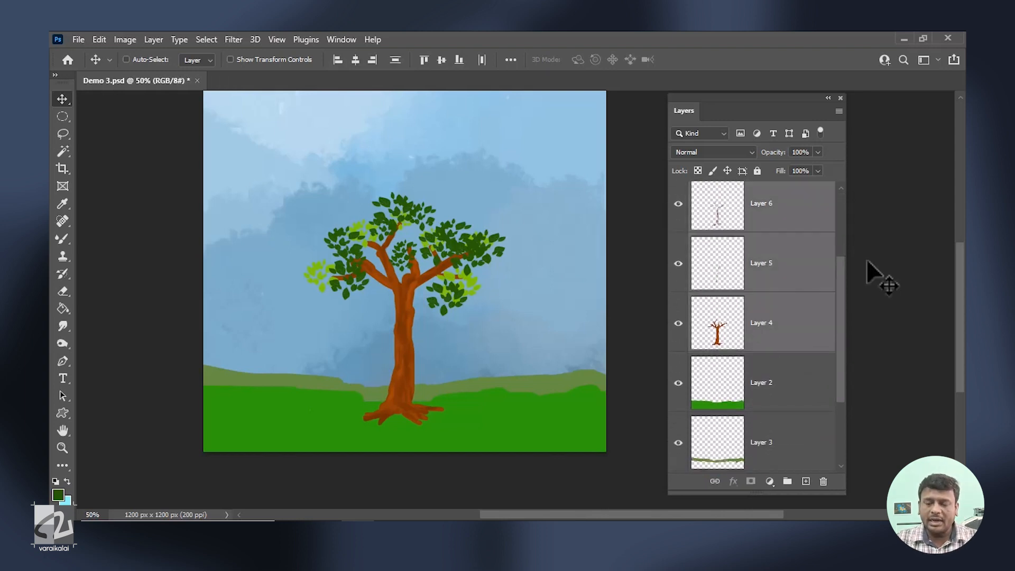
key(ctrl+t)
drag(302, 191, 271, 153)
drag(500, 155, 537, 141)
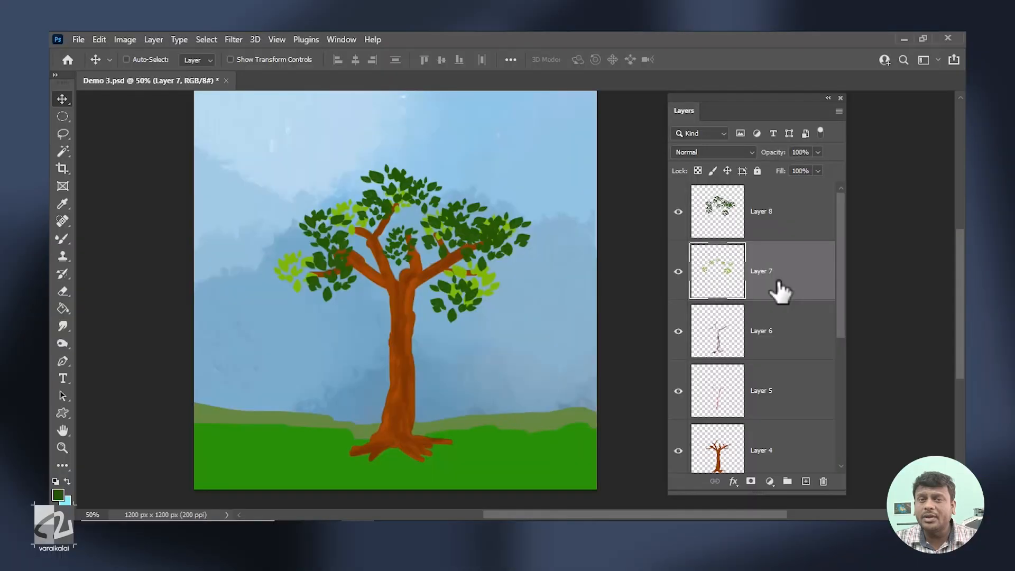
Select the two leaf layers, Layer 7 and Layer 8, and scale the foliage down slightly to fit the branches.
shift+click(800, 217)
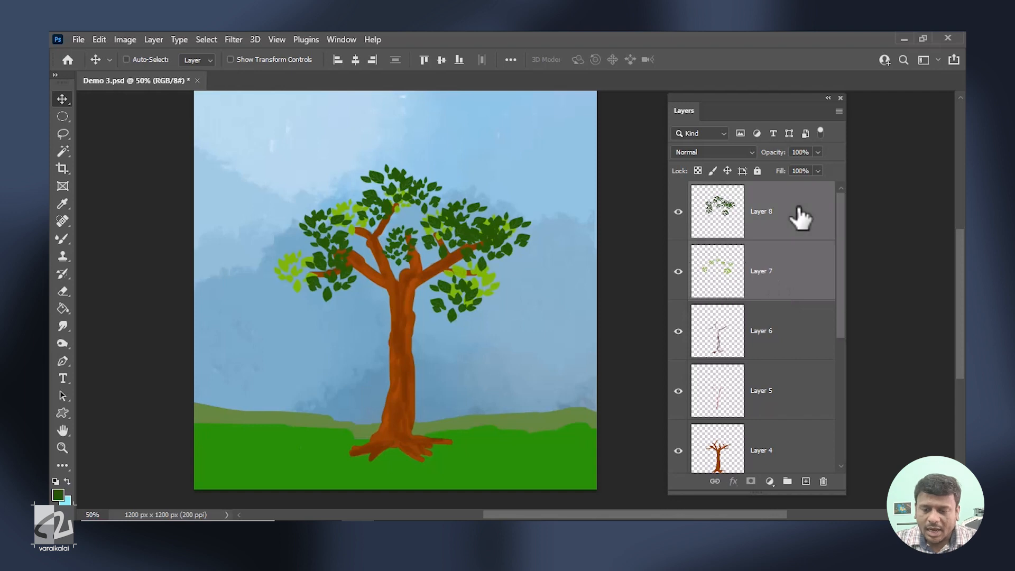
key(ctrl+t)
drag(533, 324, 494, 299)
drag(467, 268, 482, 273)
key(Return)
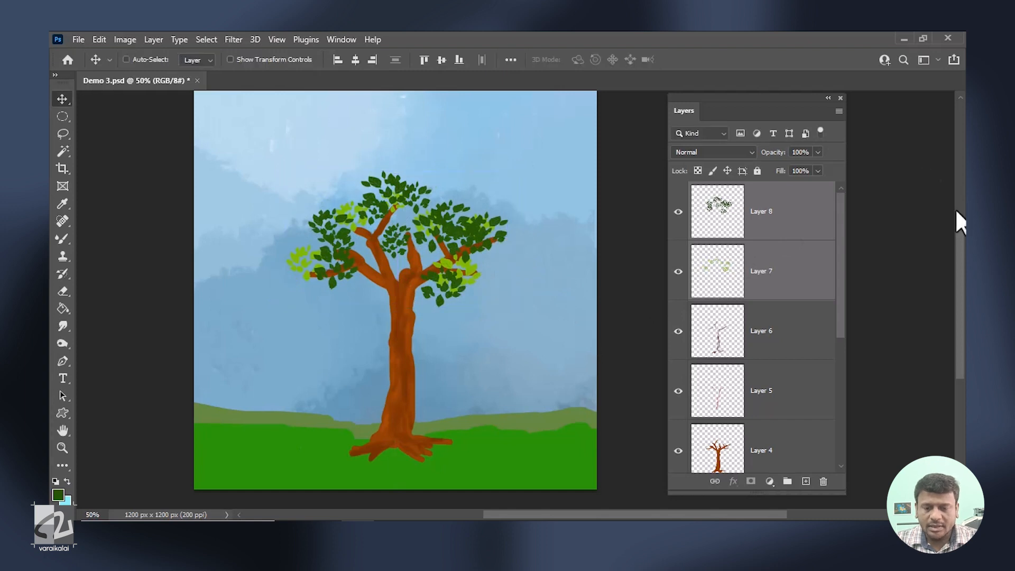
Duplicate the light leaf layer, Layer 7, place the copy above Layer 8, and shift its leaves up and to the left.
click(806, 285)
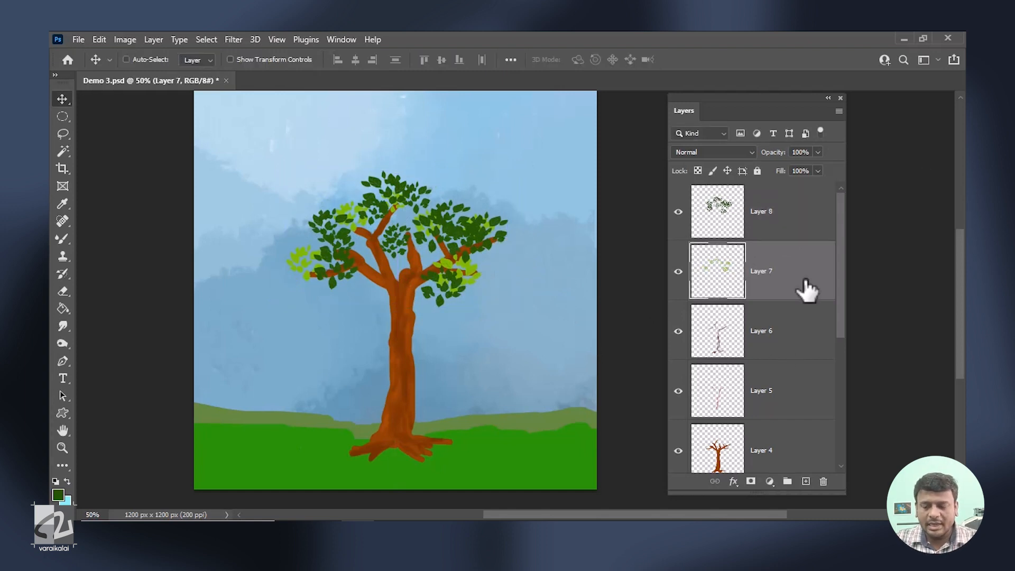
right_click(806, 288)
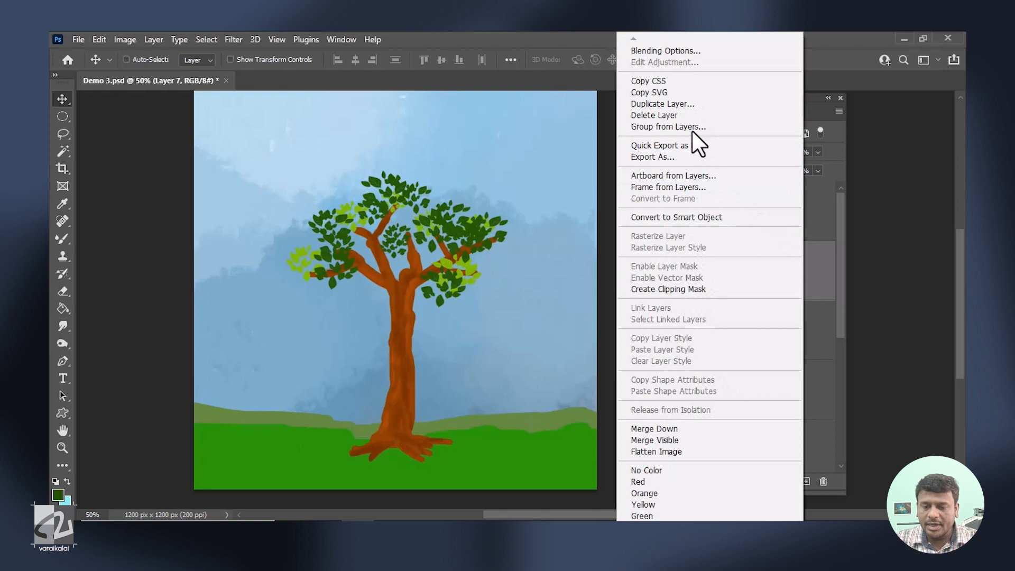
click(692, 105)
key(Return)
drag(790, 260, 792, 203)
drag(456, 236, 434, 200)
key(ctrl+plus)
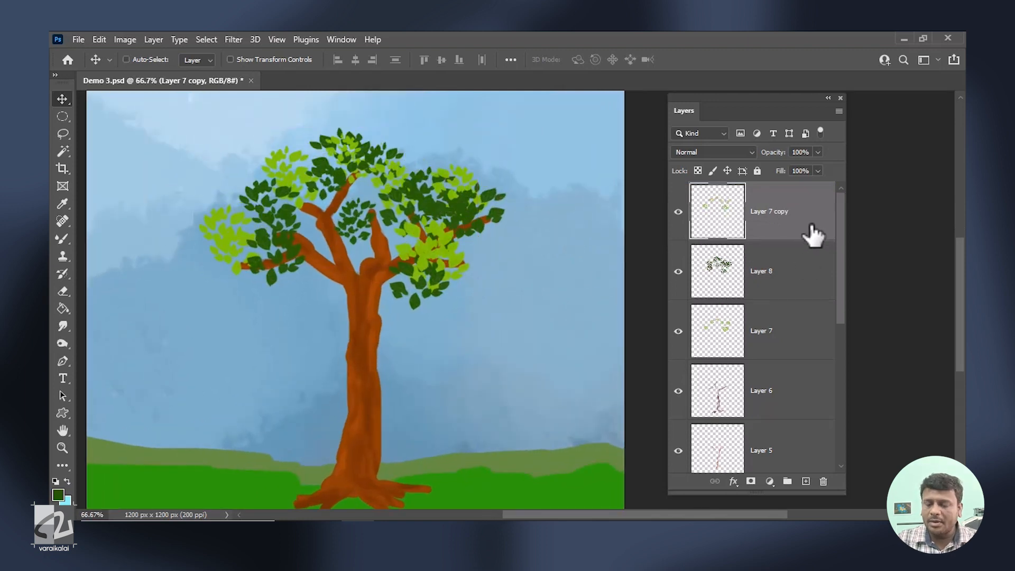
Apply a Color Overlay in a bright lime green to the duplicated leaf layer.
click(734, 481)
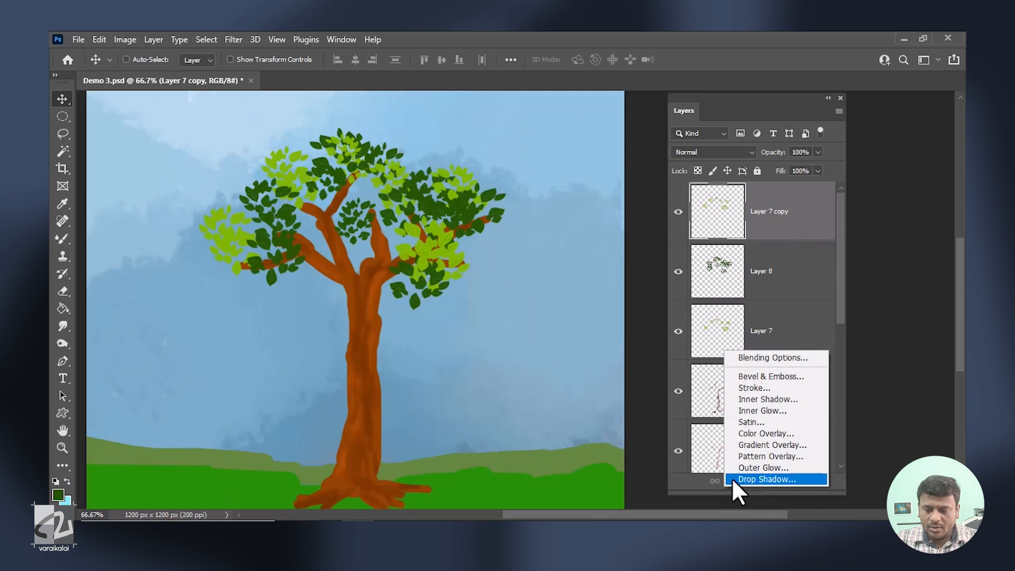
click(754, 433)
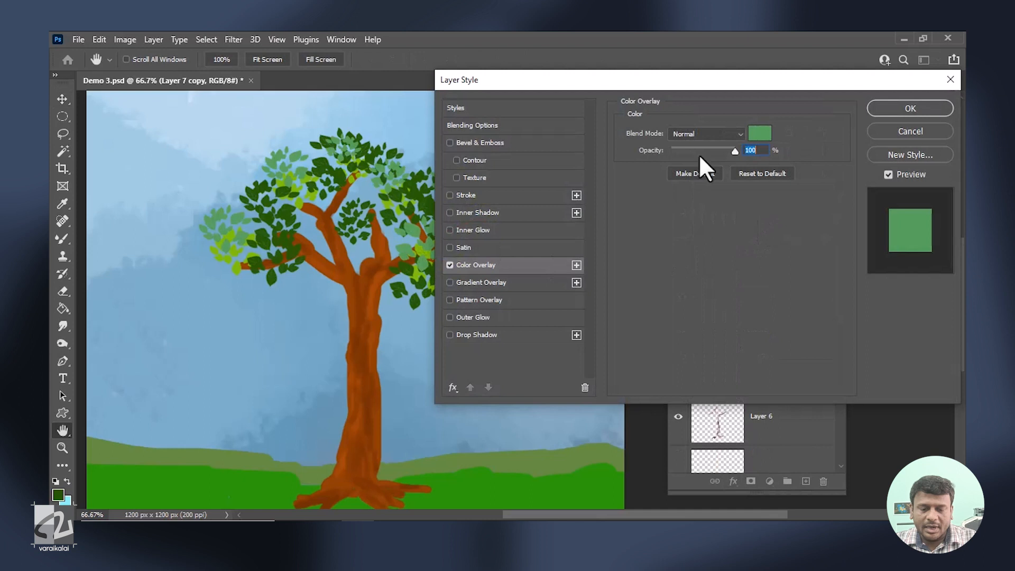
click(760, 133)
drag(787, 300, 796, 318)
mouse_move(748, 222)
mouse_down()
mouse_move(754, 204)
mouse_move(754, 218)
mouse_up()
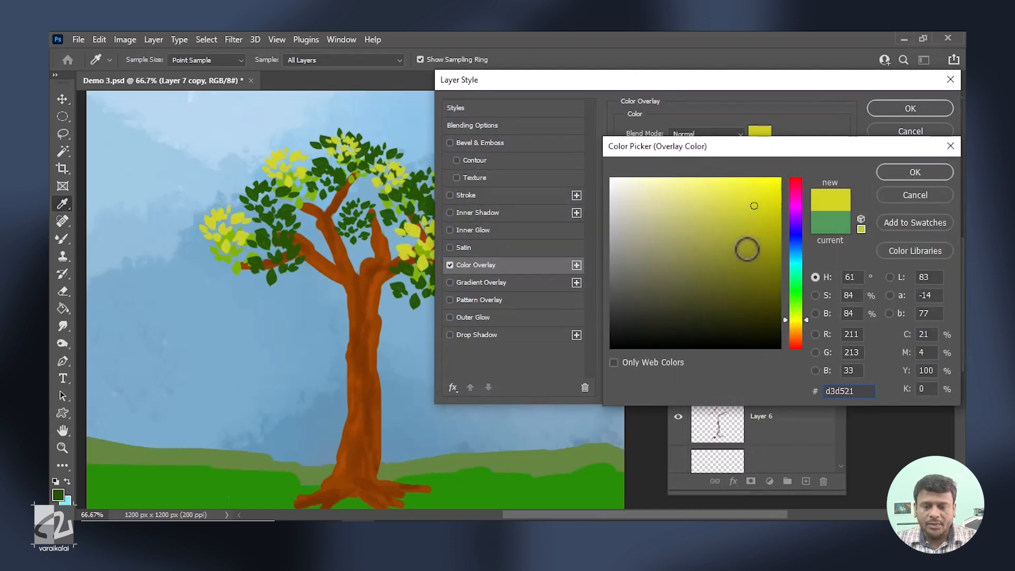
click(777, 192)
mouse_move(798, 287)
mouse_down()
mouse_move(798, 326)
mouse_move(803, 317)
mouse_up()
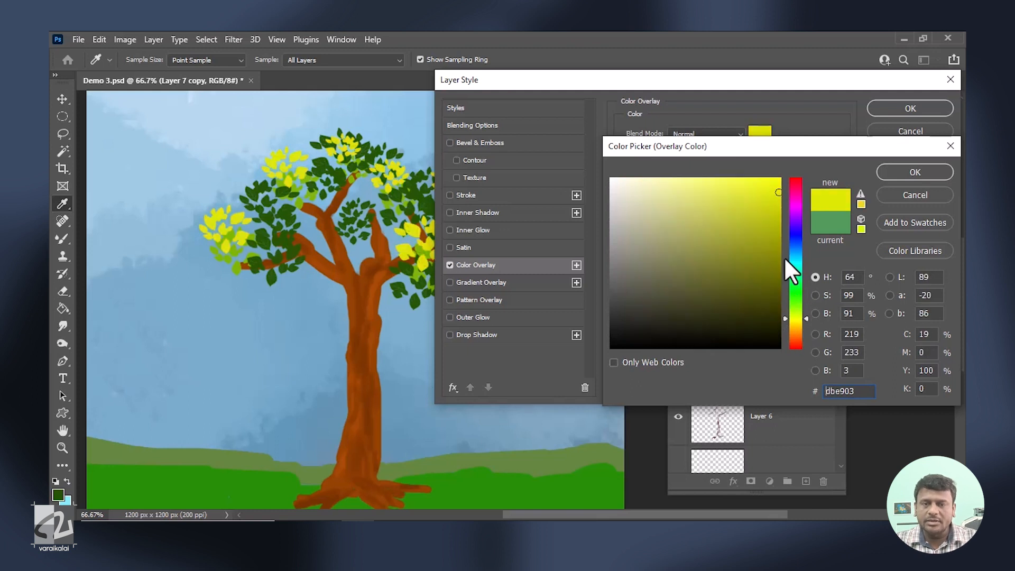
drag(773, 246, 776, 180)
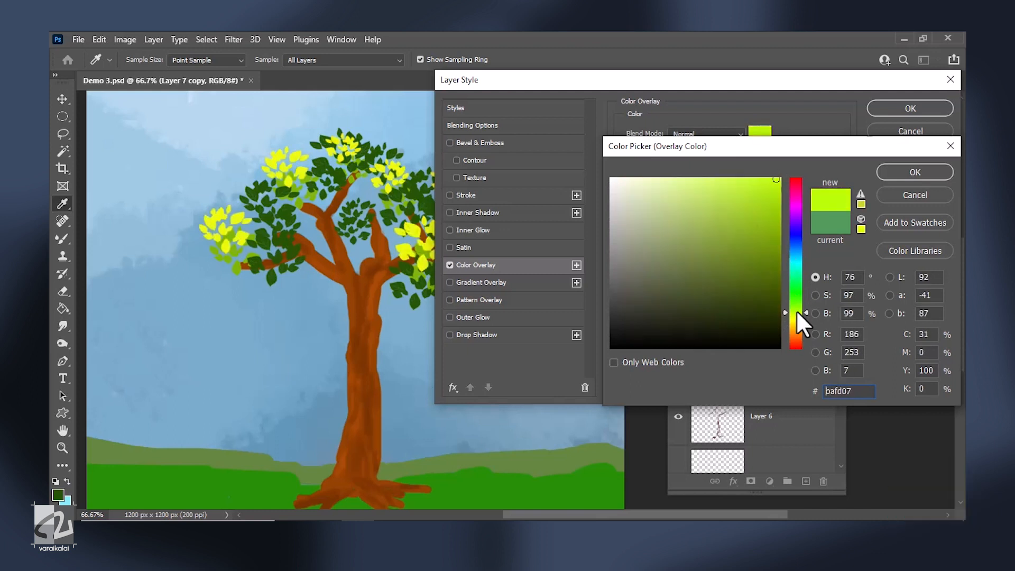
drag(795, 312, 796, 305)
click(915, 172)
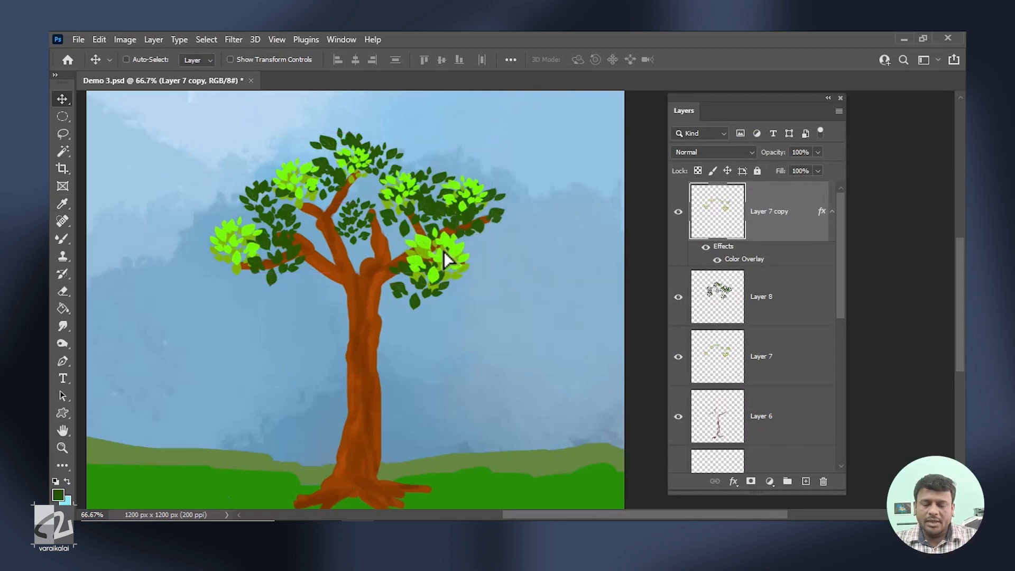
Flip the bright leaf copy horizontally, then reposition and shrink it to spread highlights across the crown.
drag(443, 252, 443, 252)
key(ctrl+t)
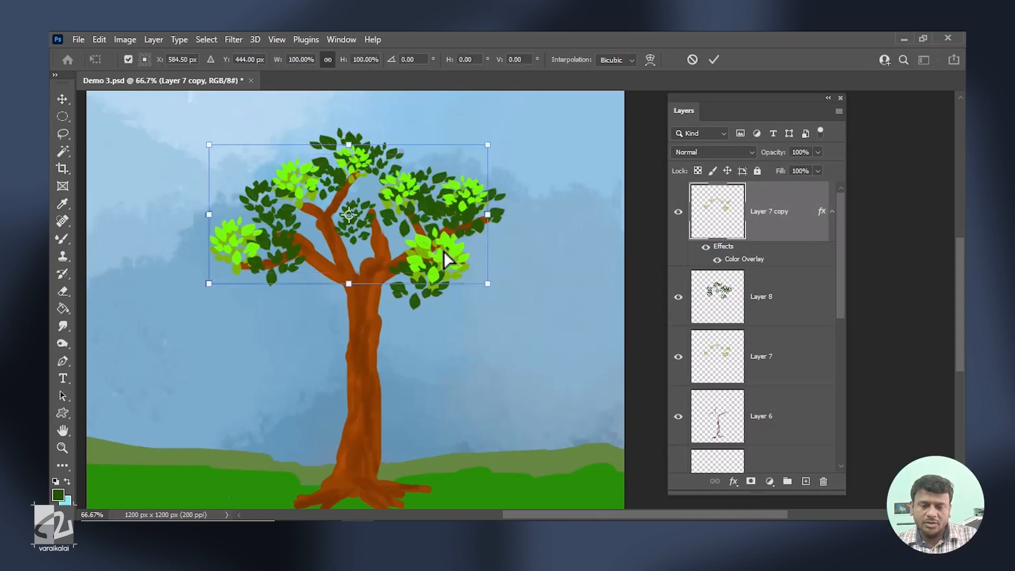
right_click(435, 193)
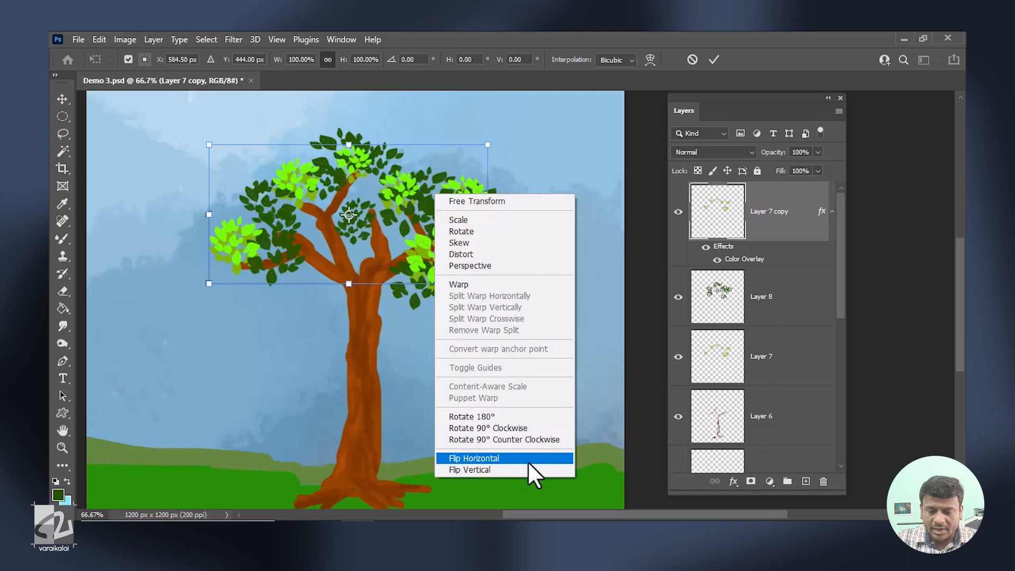
click(527, 461)
drag(434, 263, 370, 259)
drag(204, 284, 227, 273)
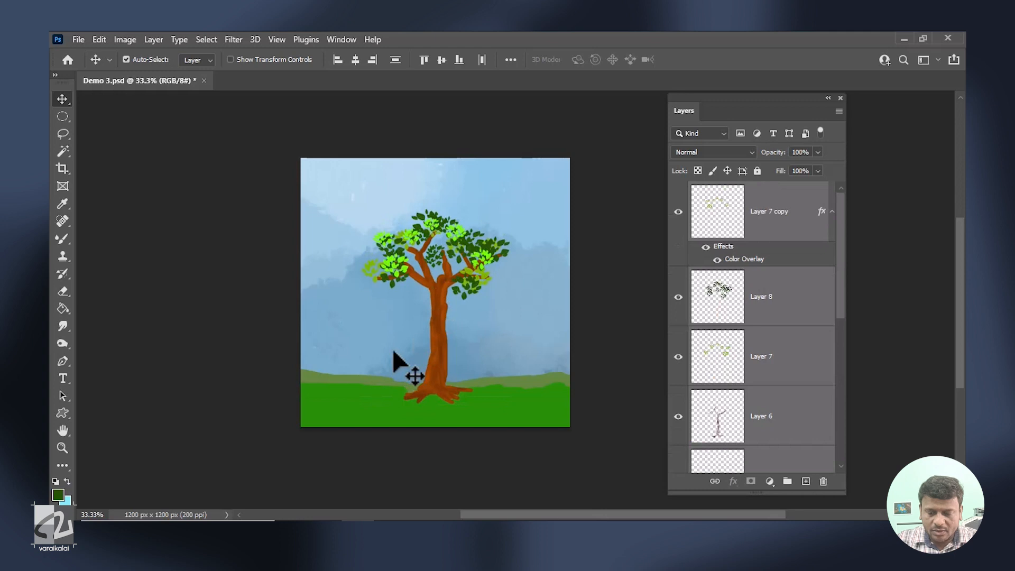
key(ctrl+plus)
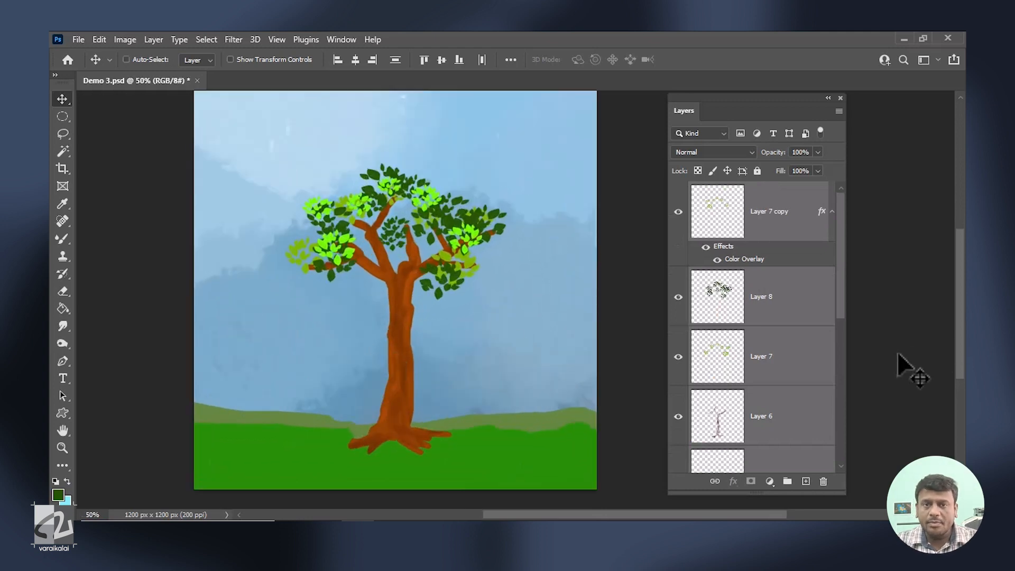
Add a new layer directly above the front green hill layer, Layer 2.
drag(844, 306, 827, 451)
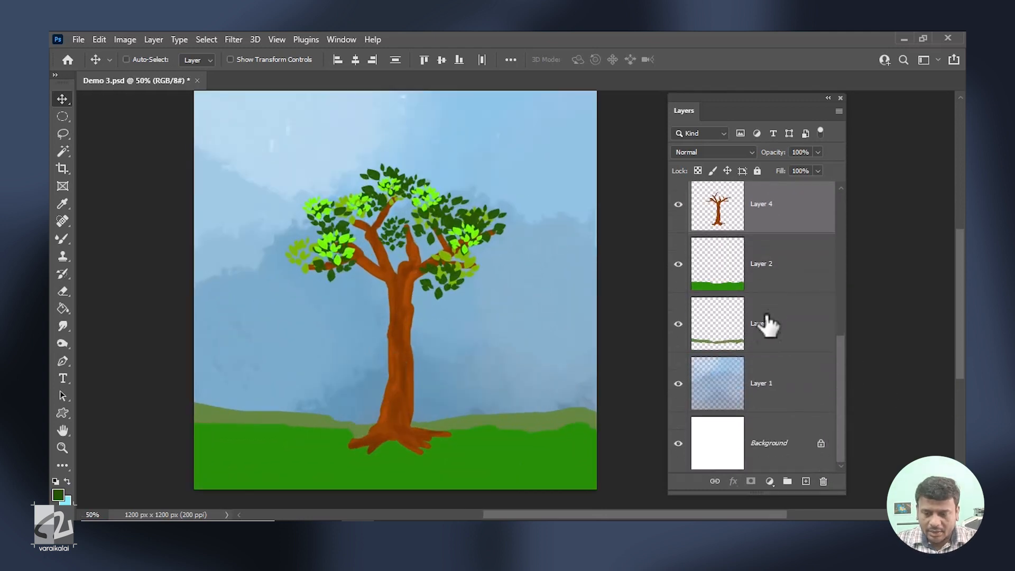
click(791, 278)
click(805, 482)
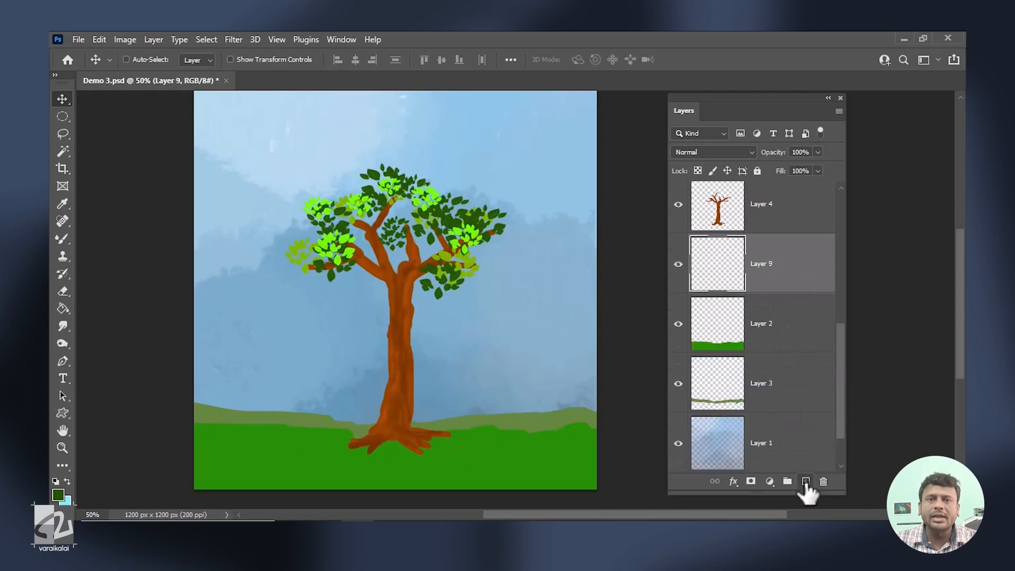
Switch to the Brush tool with the KYLE Ultimate Charcoal Pencil 25px brush and enlarge it to 100 px.
click(63, 235)
right_click(63, 235)
click(108, 235)
right_click(113, 236)
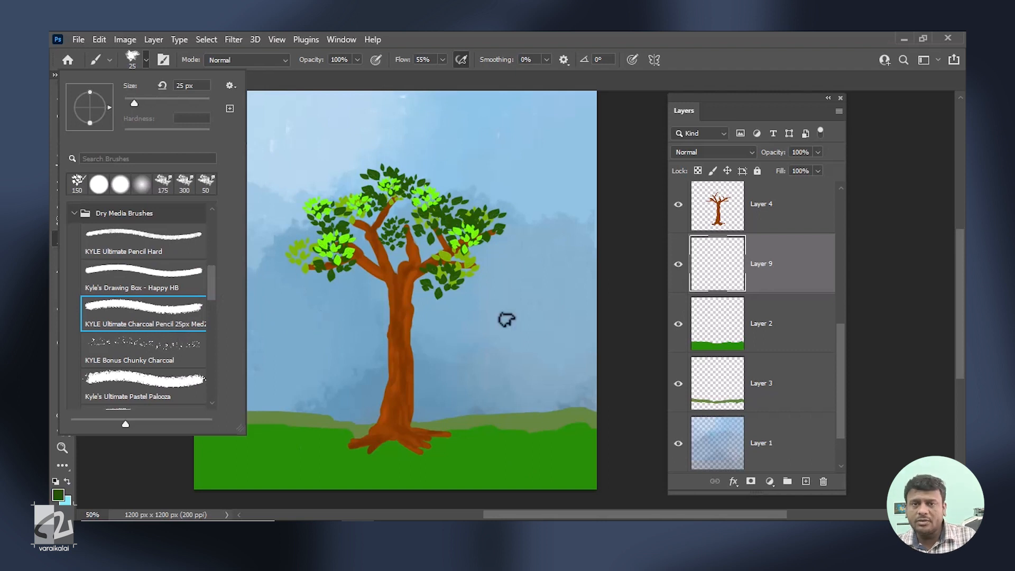
click(526, 321)
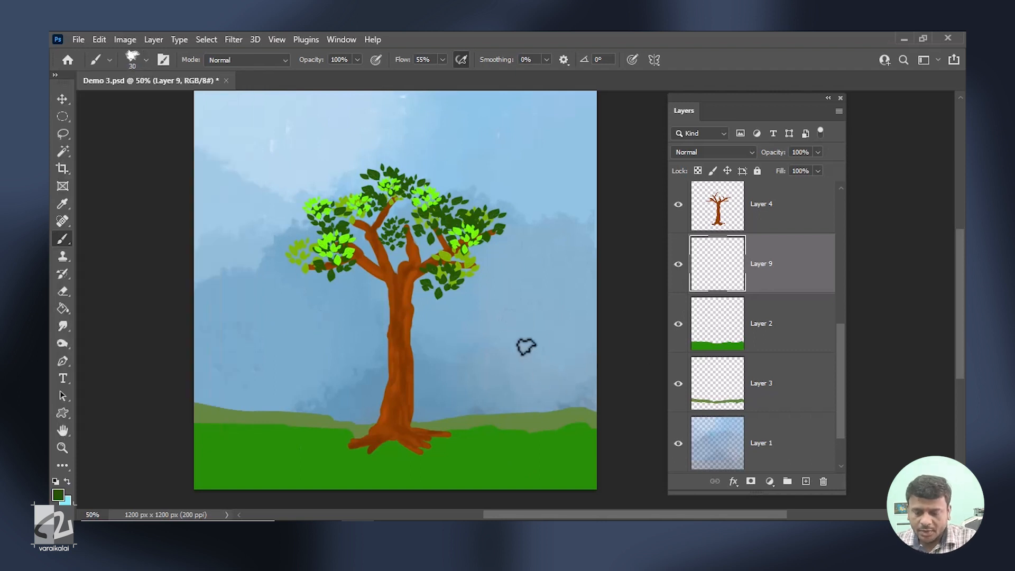
key(bracketright)
key(bracketright)
key(bracketright)
key(bracketright)
key(bracketright)
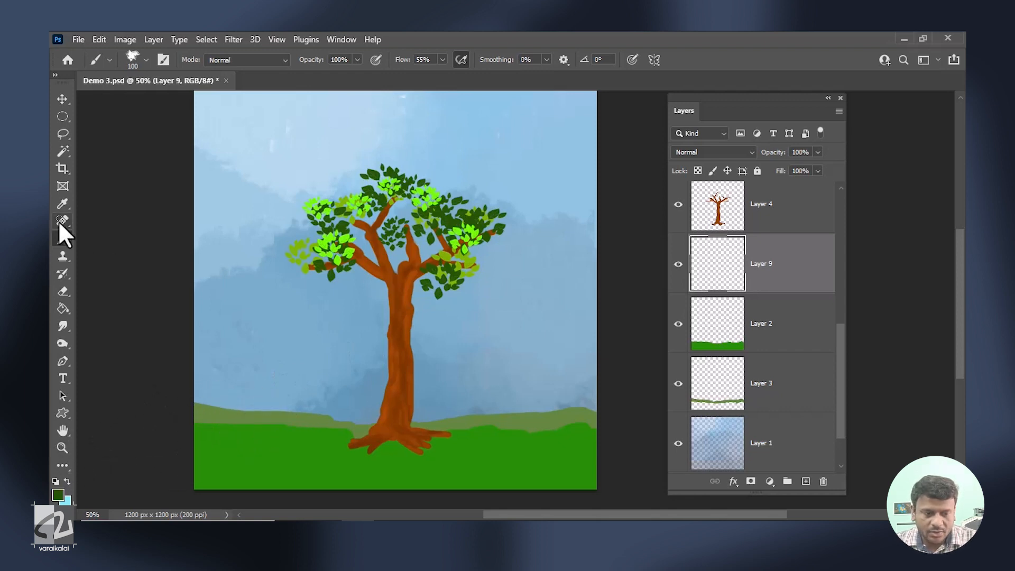
Sample the back hill's green as the foreground colour and change it to a darker, muted olive, 5b6a4b.
click(61, 204)
click(205, 411)
click(58, 495)
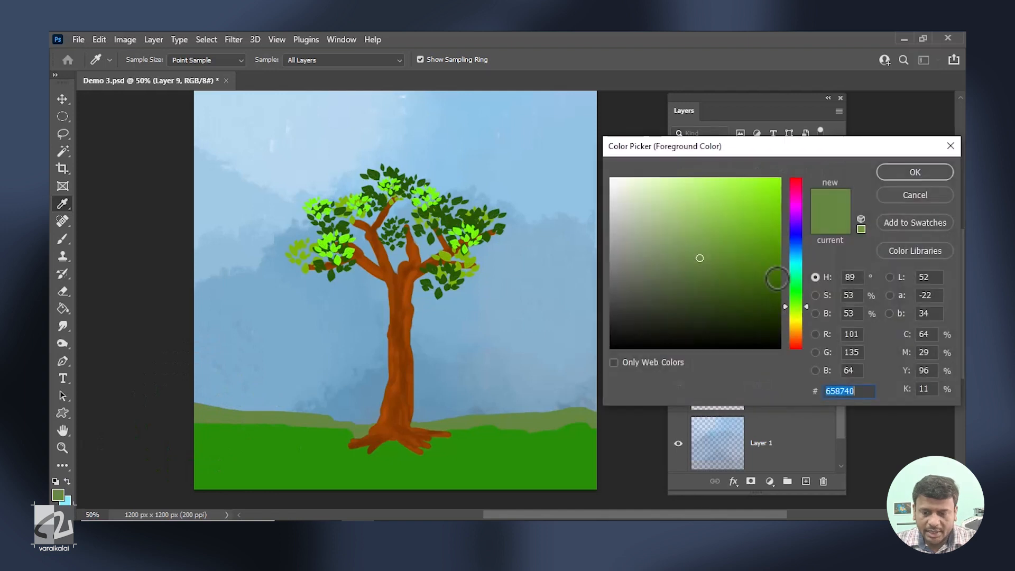
click(675, 283)
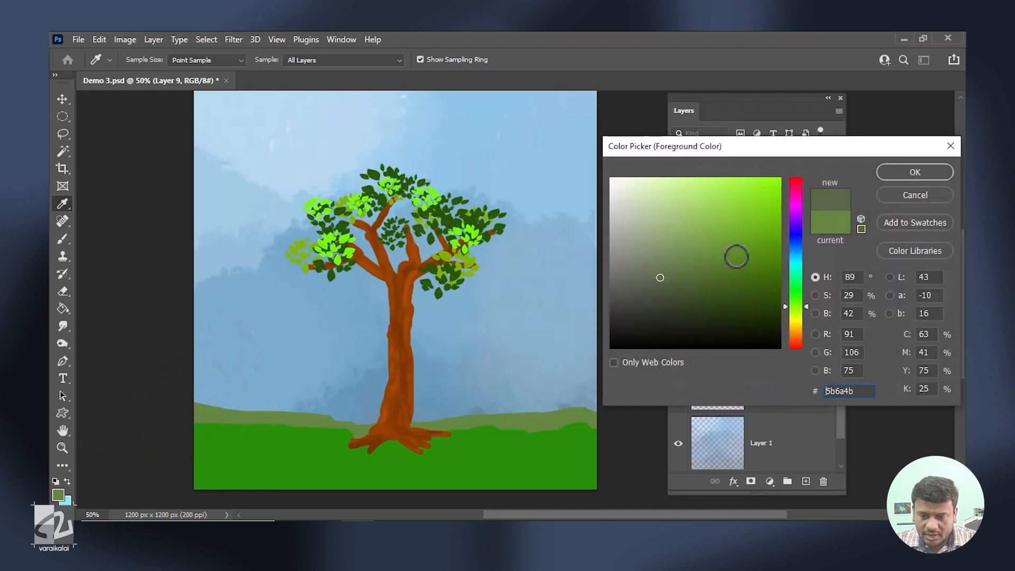
click(940, 176)
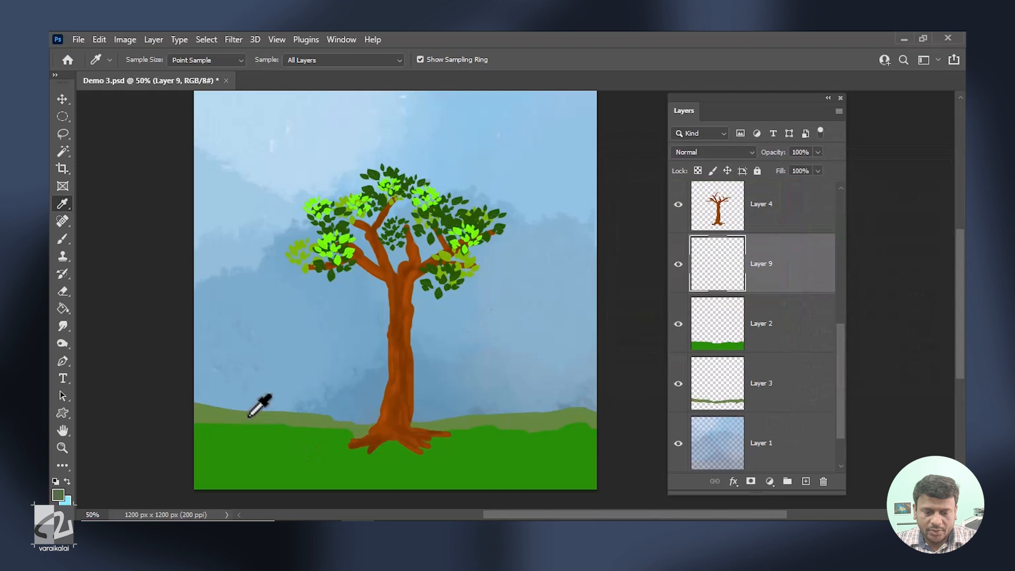
Paint a band of bushes along the horizon with a 300 px brush and move their layer, Layer 9, beneath Layer 3.
key(b)
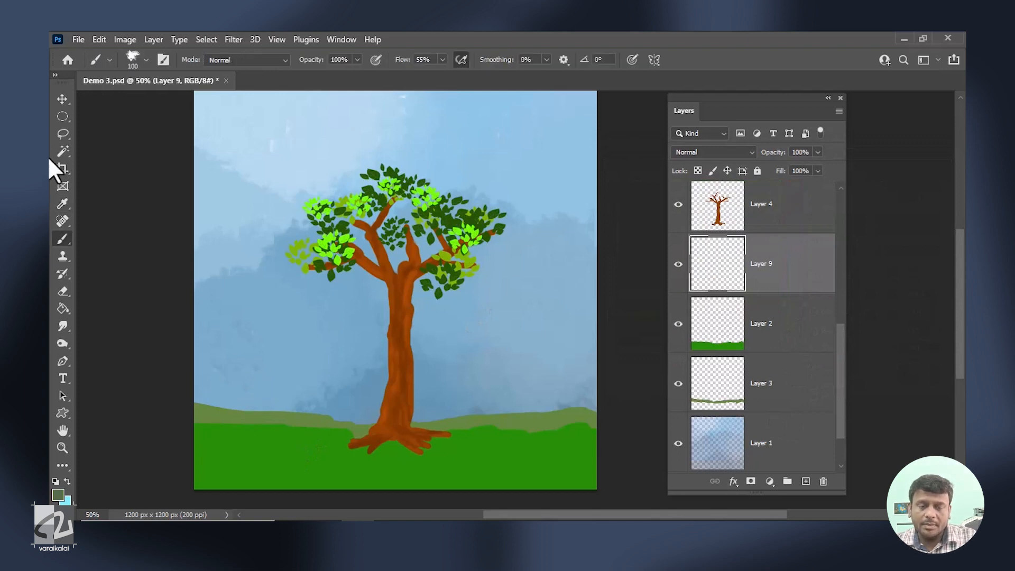
key(bracketright)
key(bracketright)
key(bracketright)
key(bracketright)
key(bracketright)
key(bracketright)
mouse_move(227, 391)
mouse_down()
mouse_move(416, 411)
mouse_move(537, 383)
mouse_move(542, 394)
mouse_move(603, 393)
mouse_up()
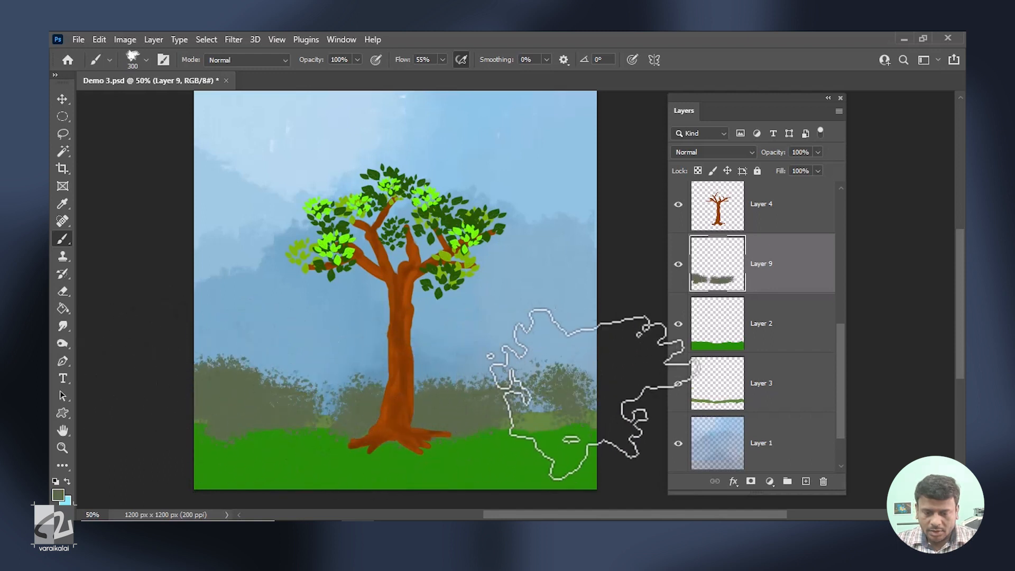
drag(797, 275, 811, 414)
mouse_move(542, 377)
mouse_down()
mouse_move(246, 387)
mouse_move(525, 406)
mouse_move(361, 417)
mouse_move(580, 396)
mouse_up()
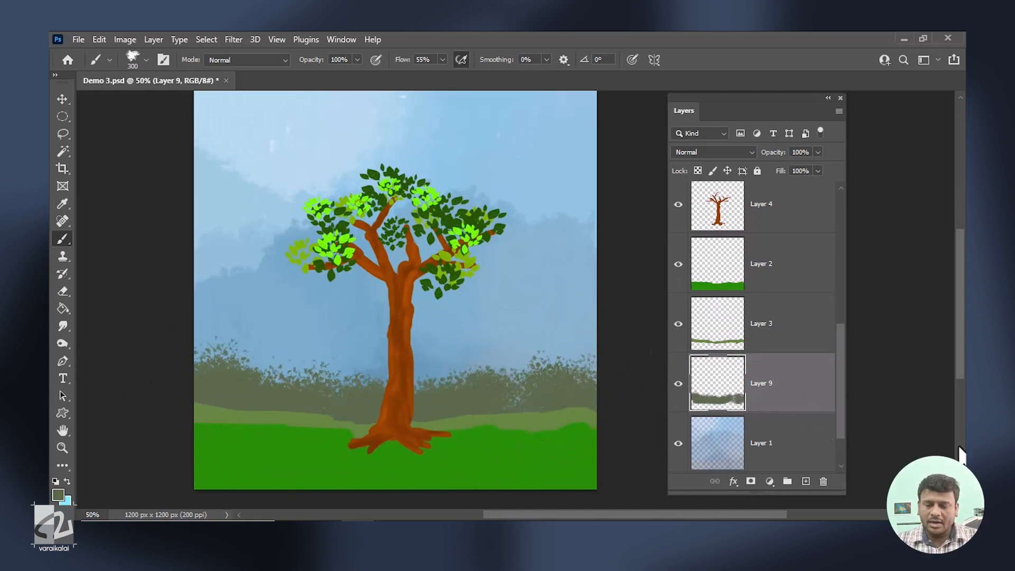
Apply a Color Overlay in muted green 758e5b to the bushes on Layer 9.
click(733, 481)
click(782, 424)
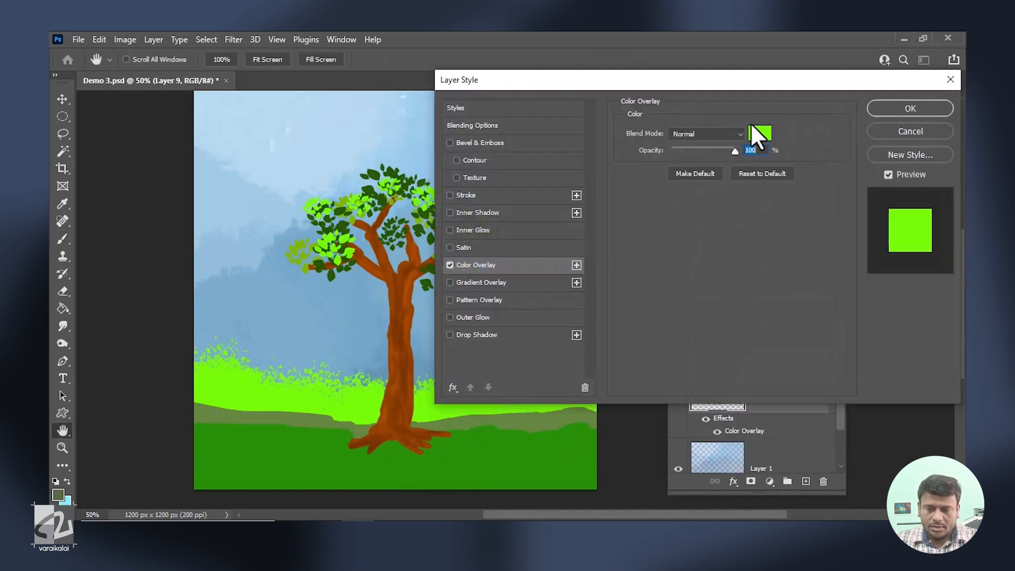
click(756, 132)
click(228, 412)
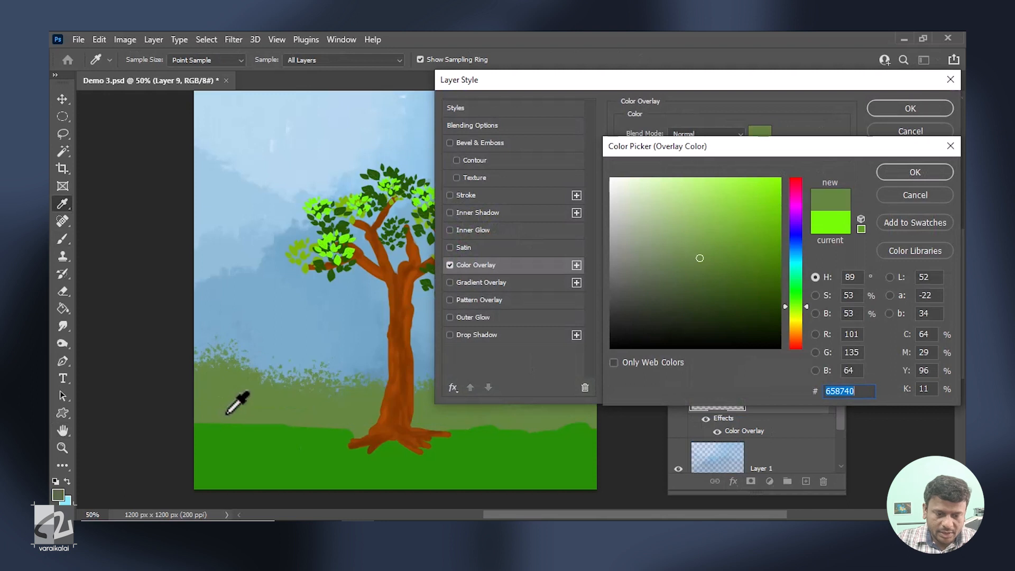
click(694, 241)
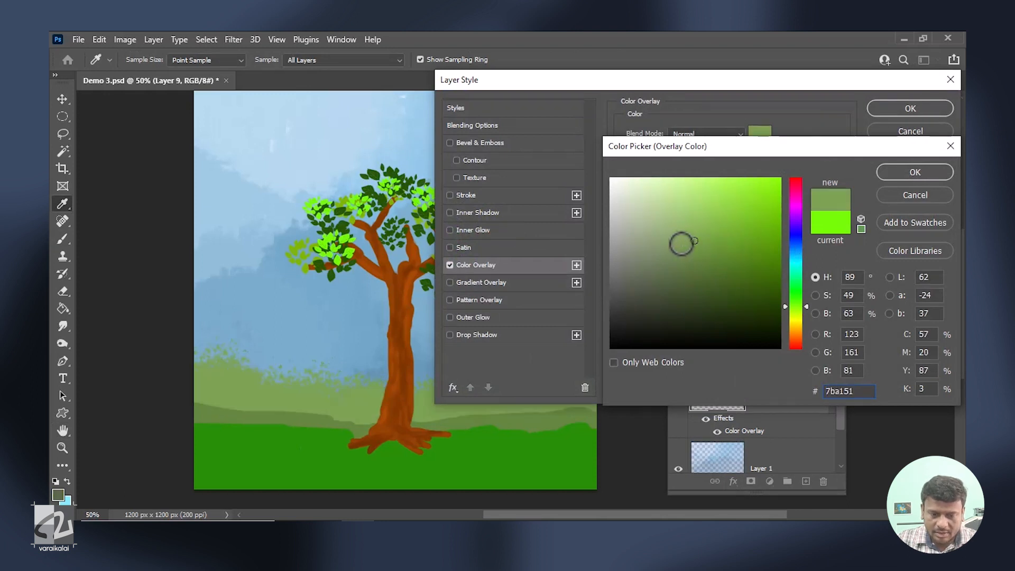
click(670, 256)
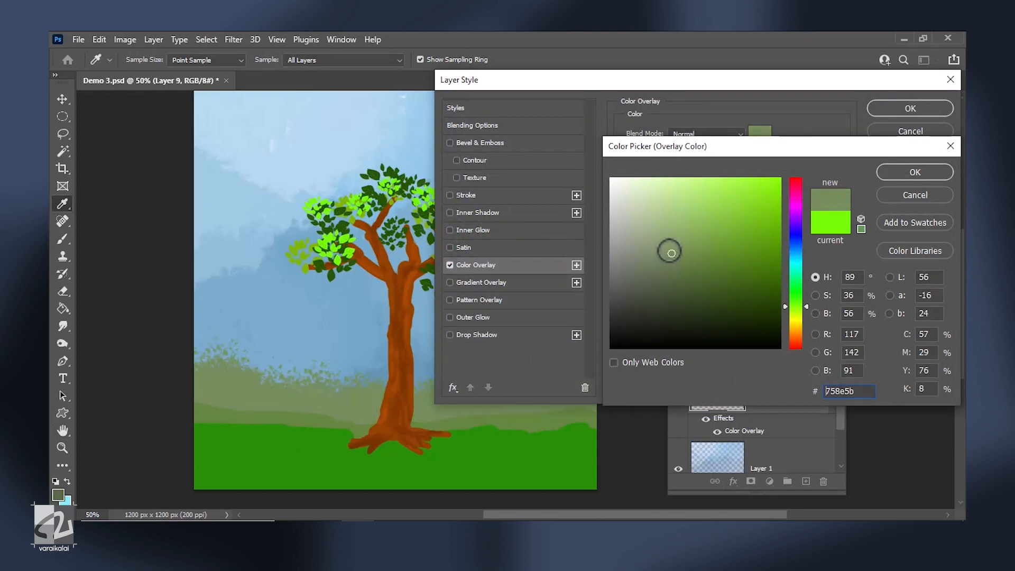
click(915, 171)
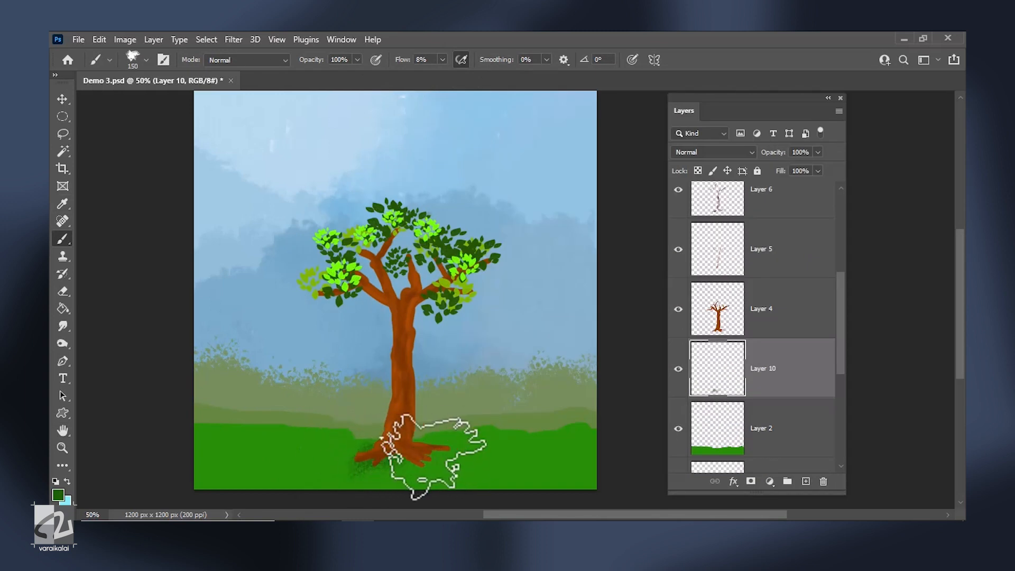
Paint dark green grass clumps across the foreground hill and around the tree base, varying the brush size.
key(bracketleft)
key(bracketleft)
key(bracketleft)
drag(445, 455, 414, 465)
click(278, 472)
key(bracketright)
key(bracketright)
drag(223, 485, 191, 480)
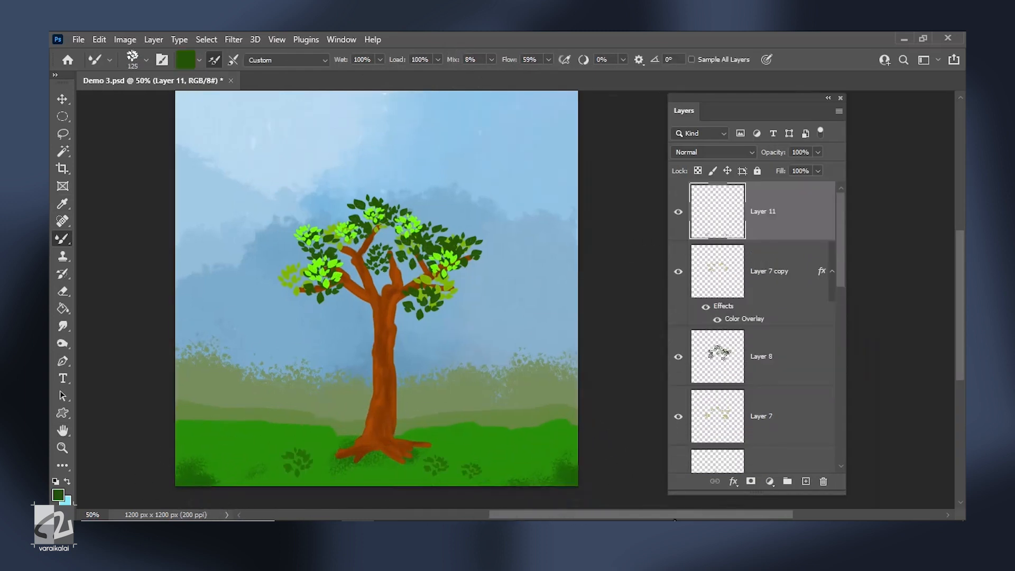
Lower Layer 11's opacity to about 53% and enlarge the leaf layers so they cover more of the branches.
key(v)
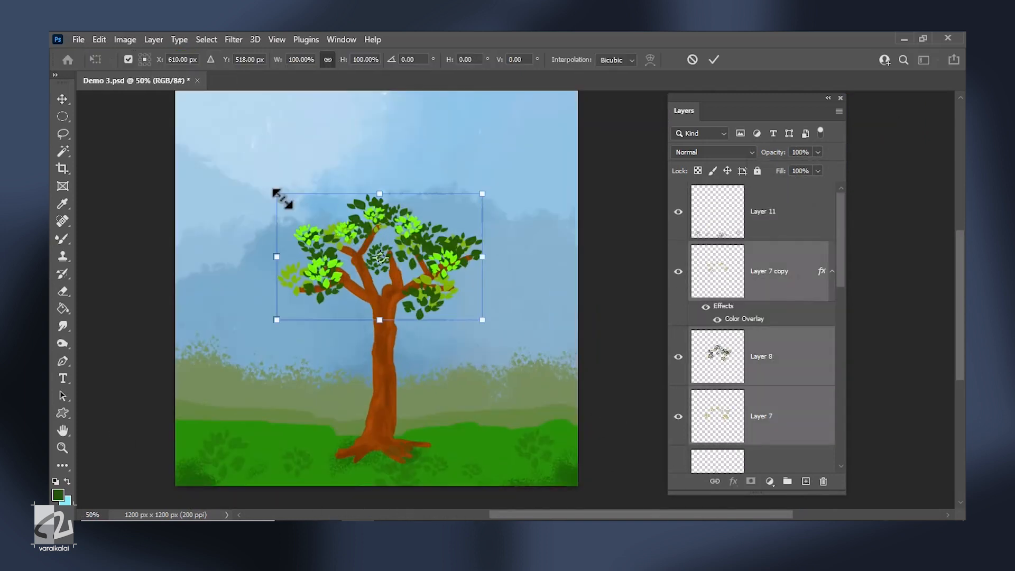
mouse_move(483, 261)
mouse_down()
mouse_move(483, 283)
mouse_move(472, 249)
mouse_up()
key(Return)
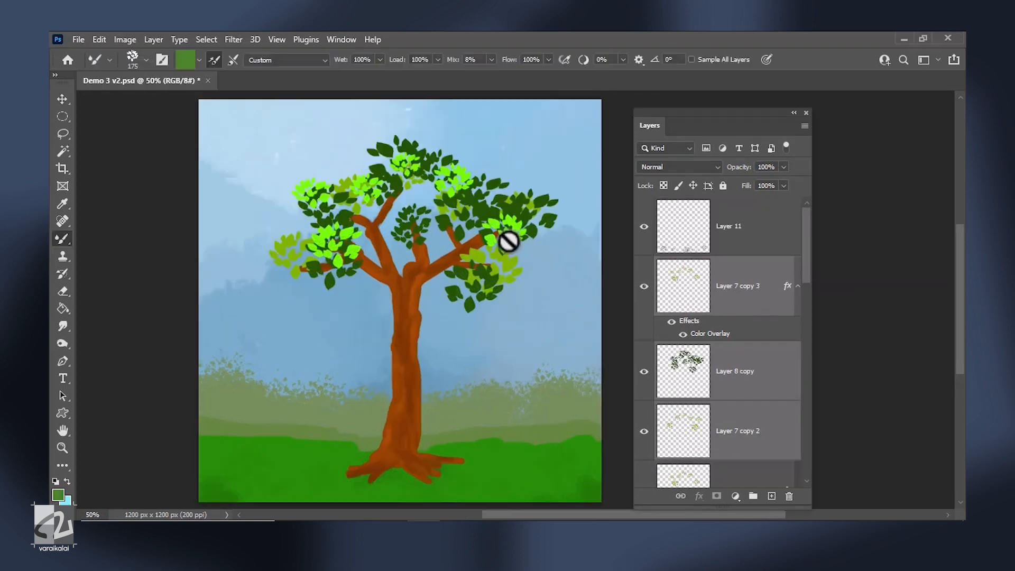
Duplicate the leaf layers, transform the copies and position them to fill gaps in the crown.
key(v)
mouse_move(508, 241)
mouse_down()
mouse_move(495, 243)
mouse_move(496, 218)
mouse_move(496, 229)
mouse_move(525, 241)
mouse_up()
key(ctrl+t)
drag(307, 135, 212, 106)
drag(226, 318, 567, 197)
key(Return)
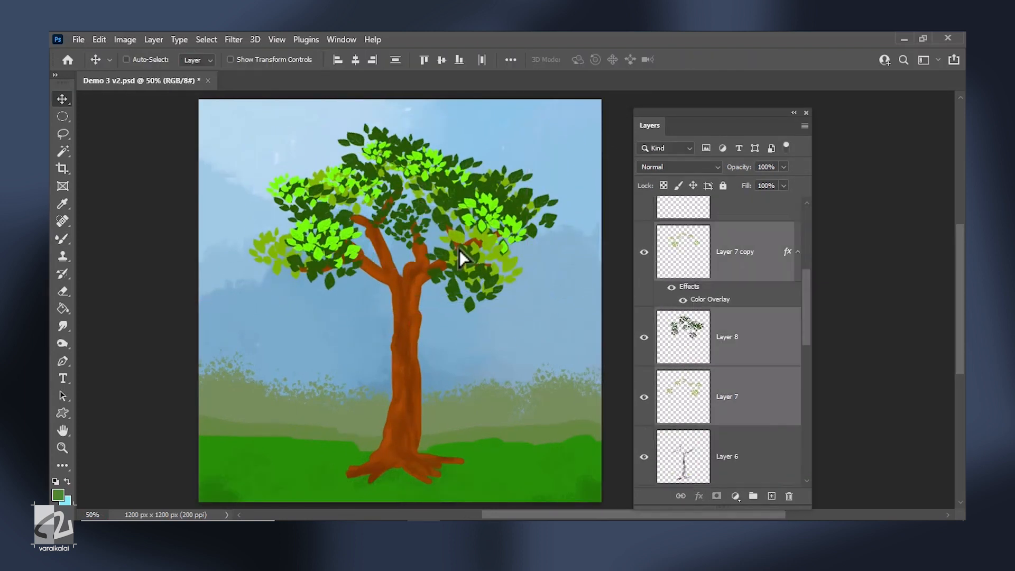
drag(460, 258, 493, 268)
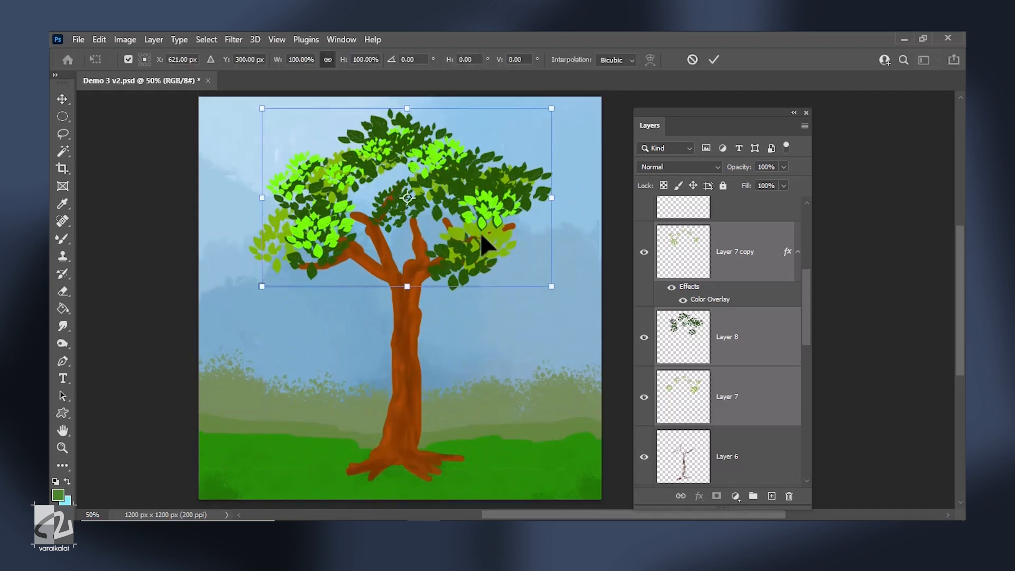
drag(482, 231, 494, 269)
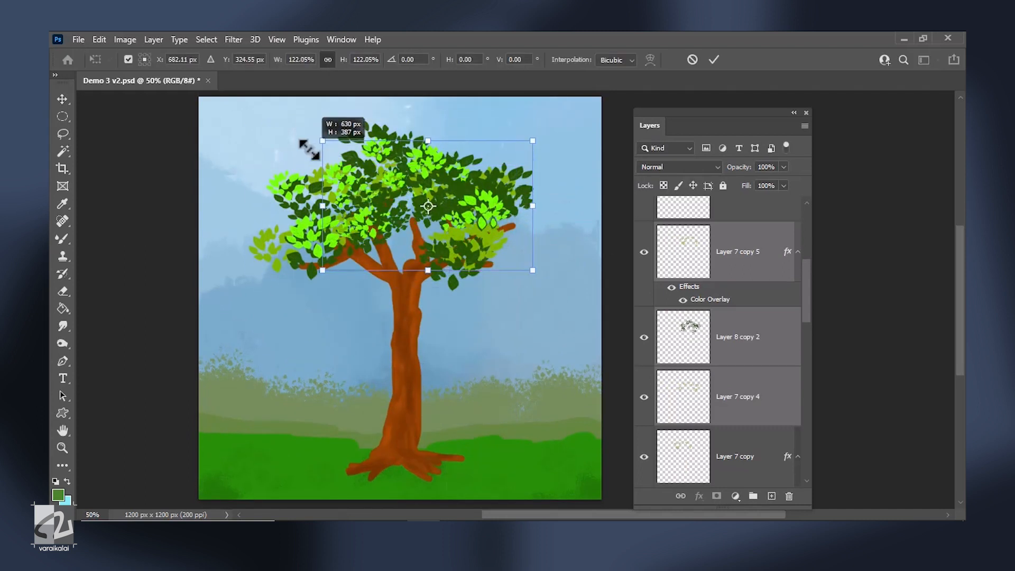
Transform Layer 7 copy 5, Layer 8 copy 2 and Layer 7 copy 4 to extend the crown upward and outward.
drag(305, 147, 436, 223)
key(Return)
mouse_move(414, 347)
mouse_down()
mouse_move(420, 333)
mouse_move(415, 361)
mouse_up()
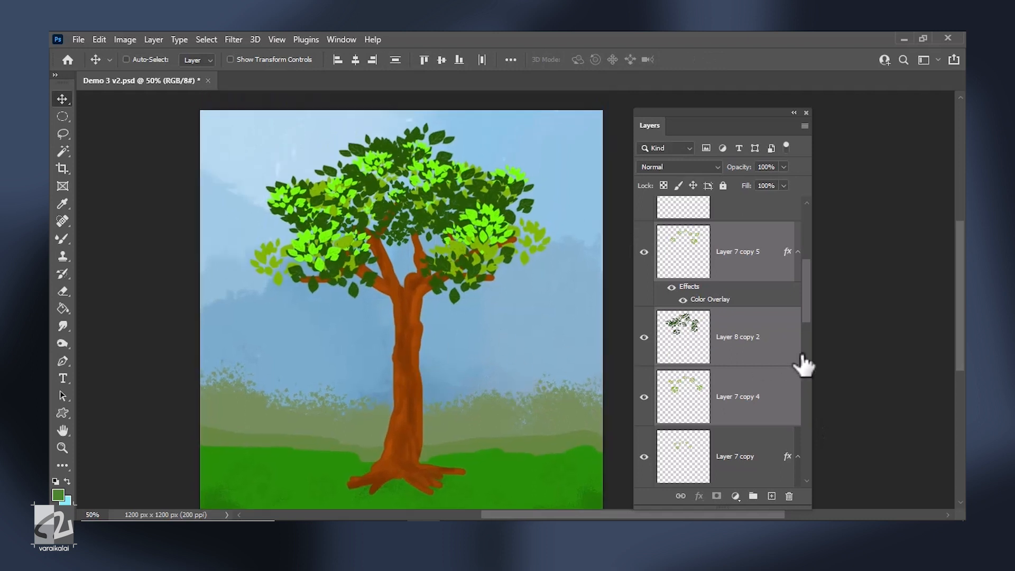
Apply a Color Overlay in dark brown 40220c to the tree trunk on Layer 4.
drag(806, 305, 804, 391)
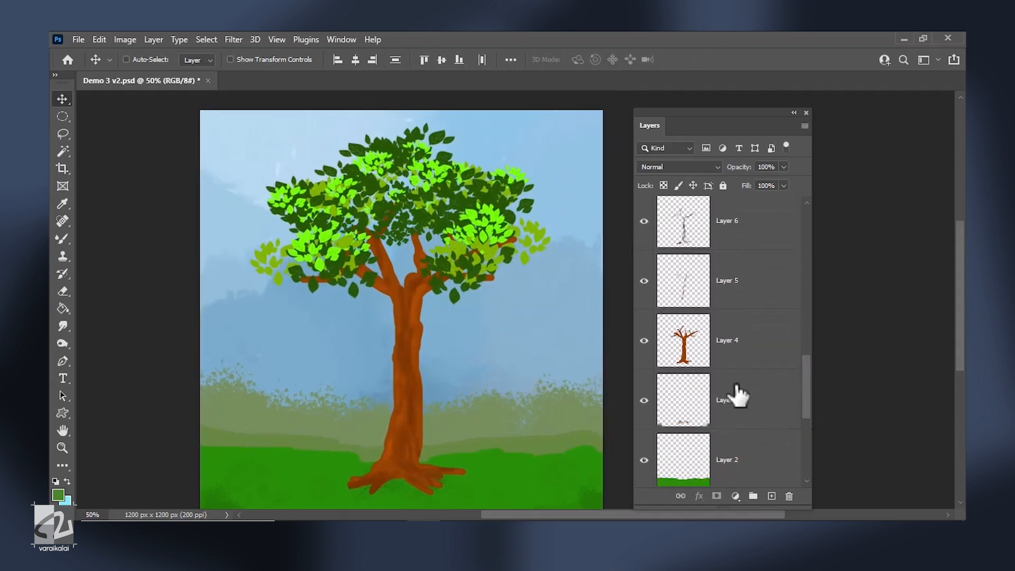
click(643, 340)
click(643, 340)
click(735, 345)
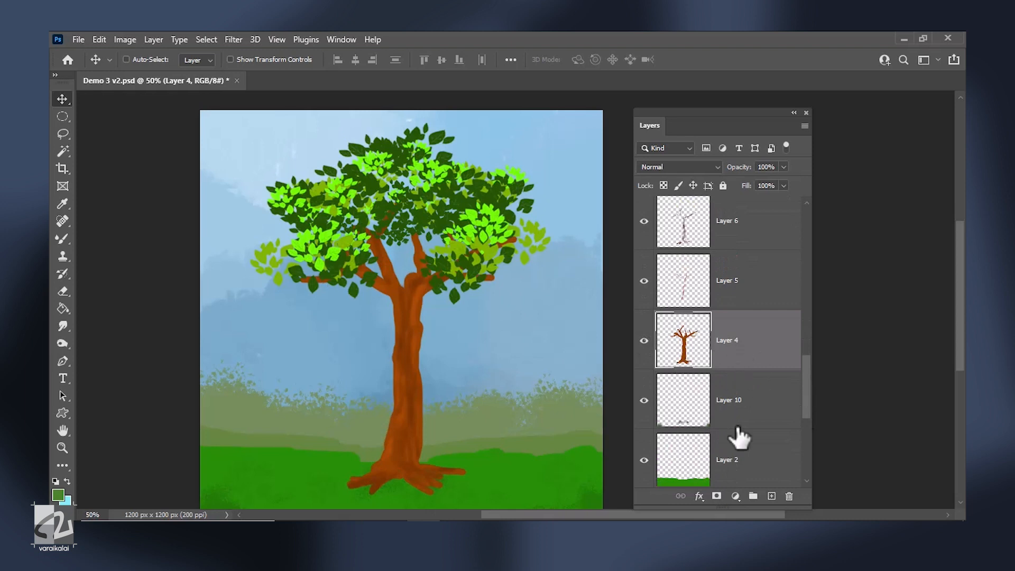
click(698, 497)
click(729, 447)
drag(619, 74, 720, 114)
click(860, 170)
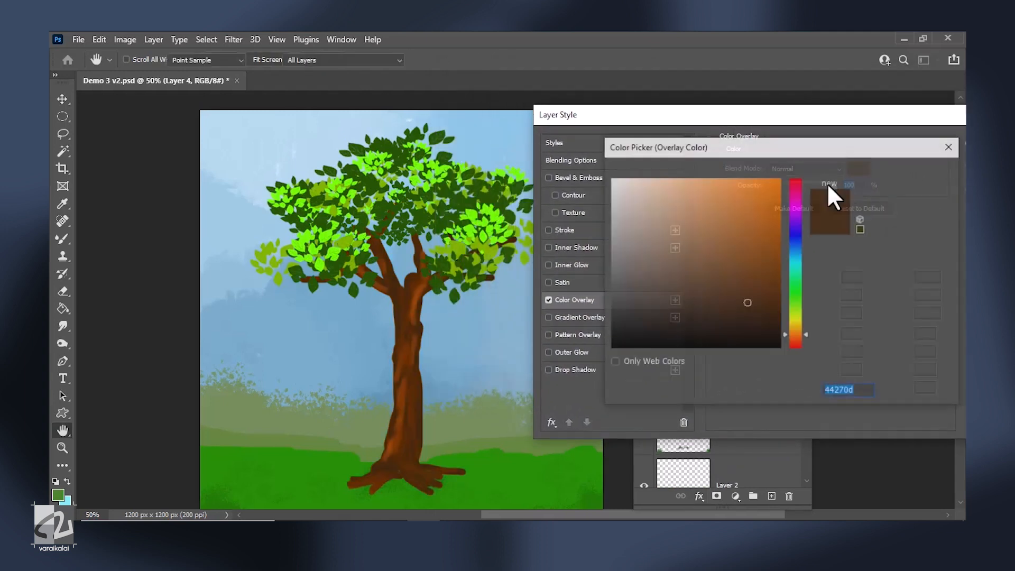
drag(721, 280, 741, 309)
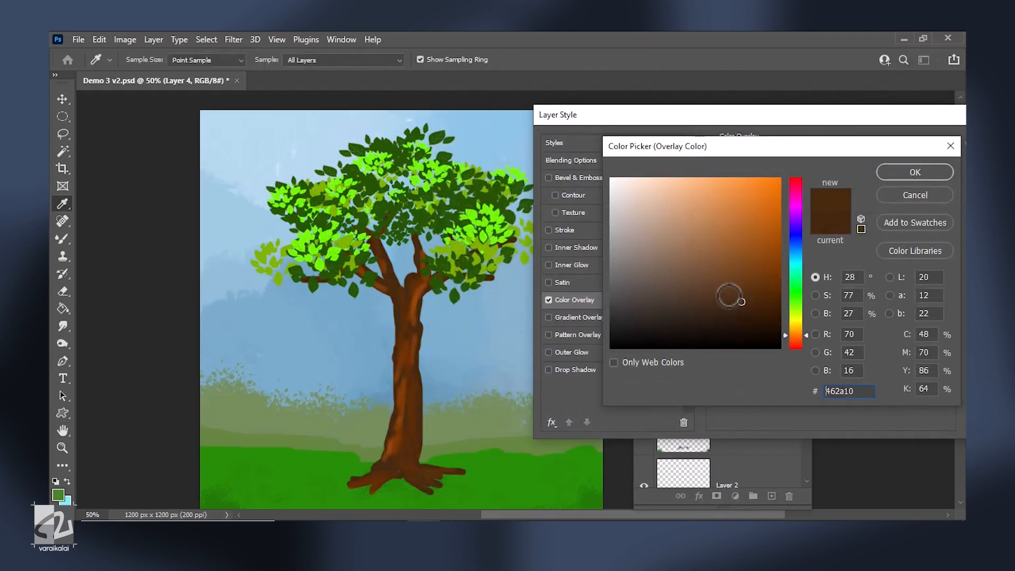
drag(797, 328, 797, 335)
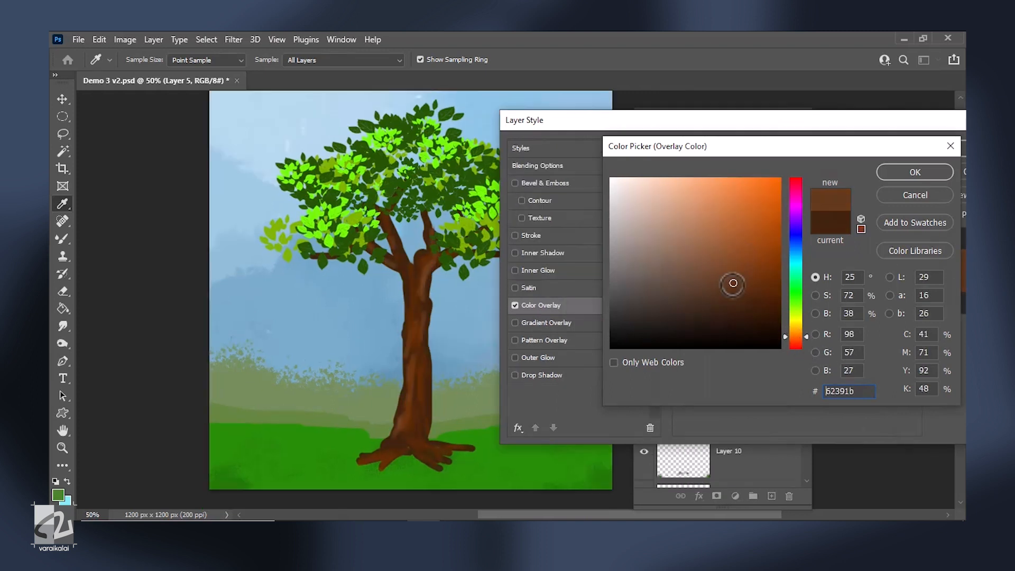
Set the Color Overlay of the trunk shading on Layer 5 to a slightly lighter brown.
mouse_move(733, 283)
mouse_down()
mouse_move(676, 282)
mouse_move(707, 292)
mouse_up()
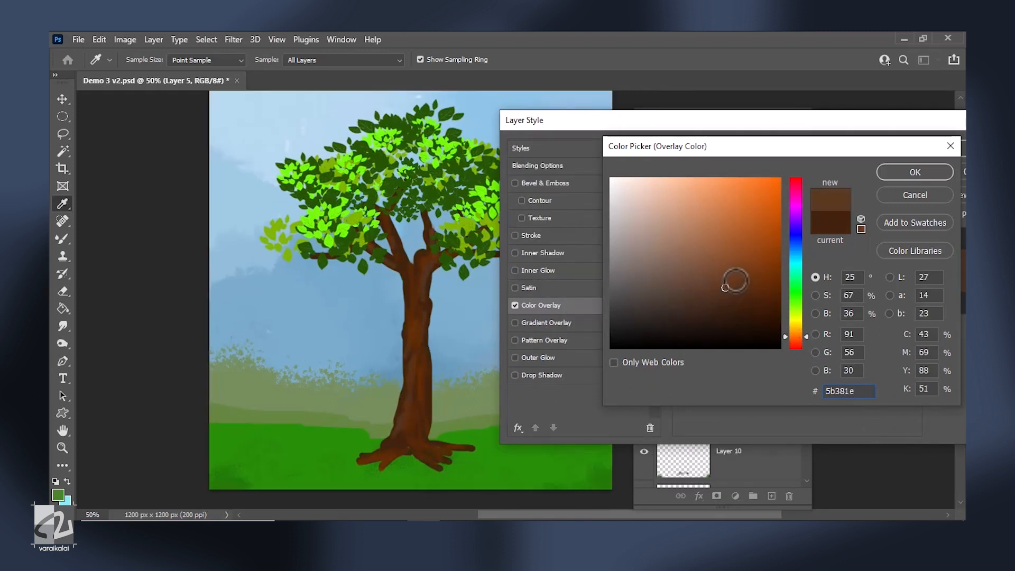
drag(758, 266, 744, 292)
key(Return)
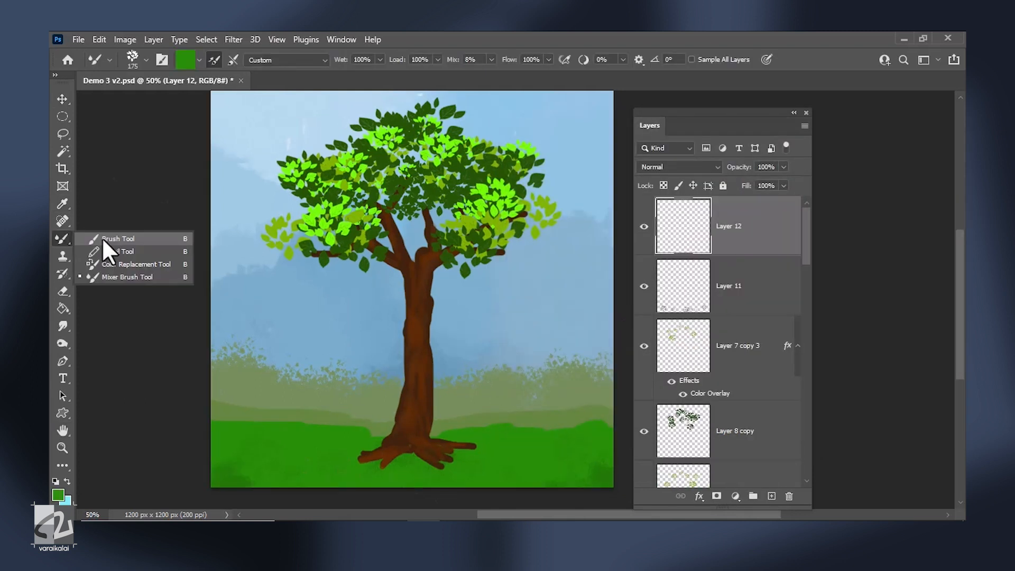
Prepare the charcoal brush with grass green on the new Layer 12 and set its flow to 100%.
click(132, 59)
key(Return)
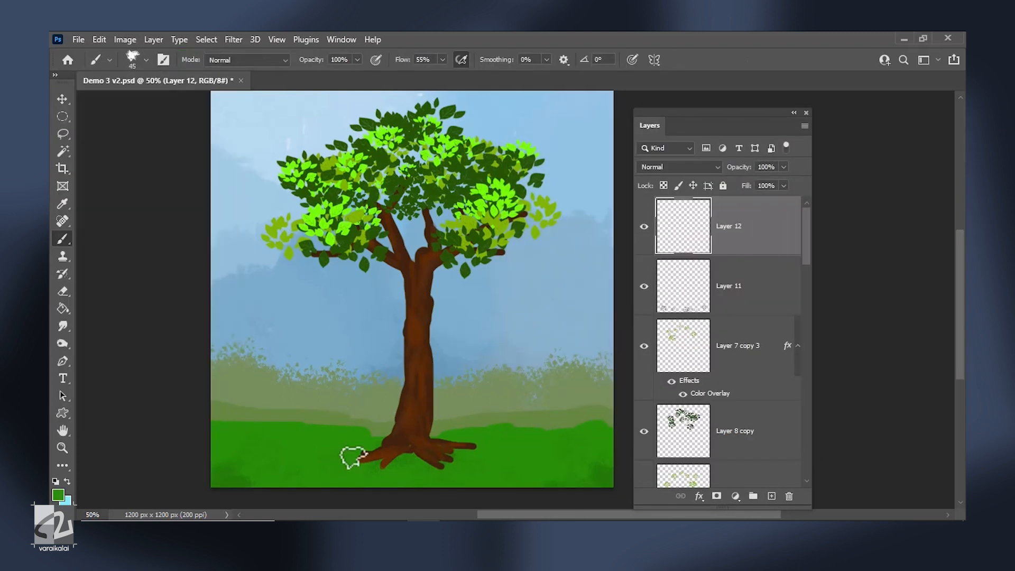
drag(442, 60, 469, 86)
click(364, 465)
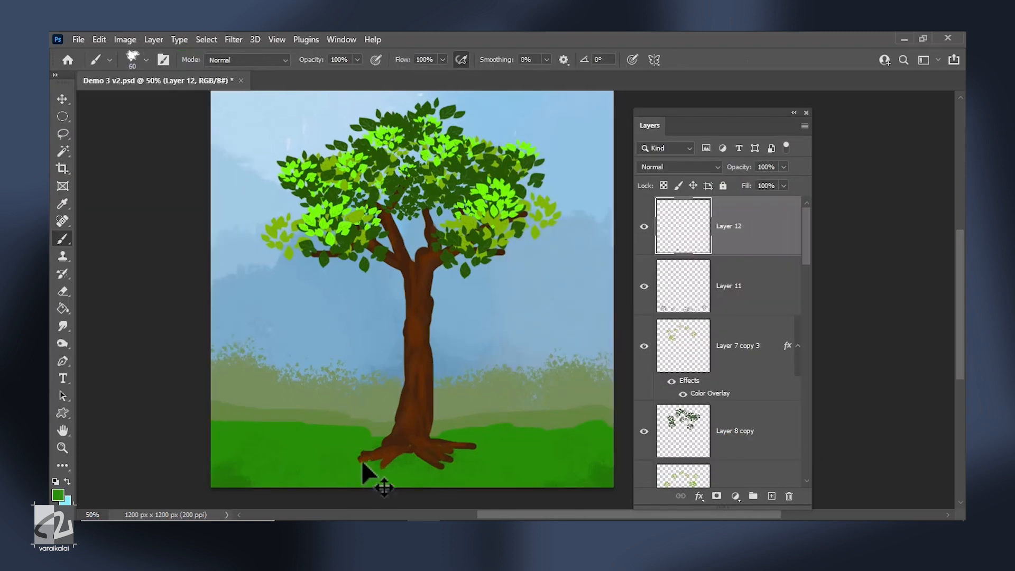
Paint green grass over the lower ends of the tree roots on Layer 12 with a brush of about 60 px.
key(ctrl+plus)
drag(456, 420, 414, 297)
click(318, 391)
click(373, 399)
key(ctrl+z)
click(379, 402)
click(410, 366)
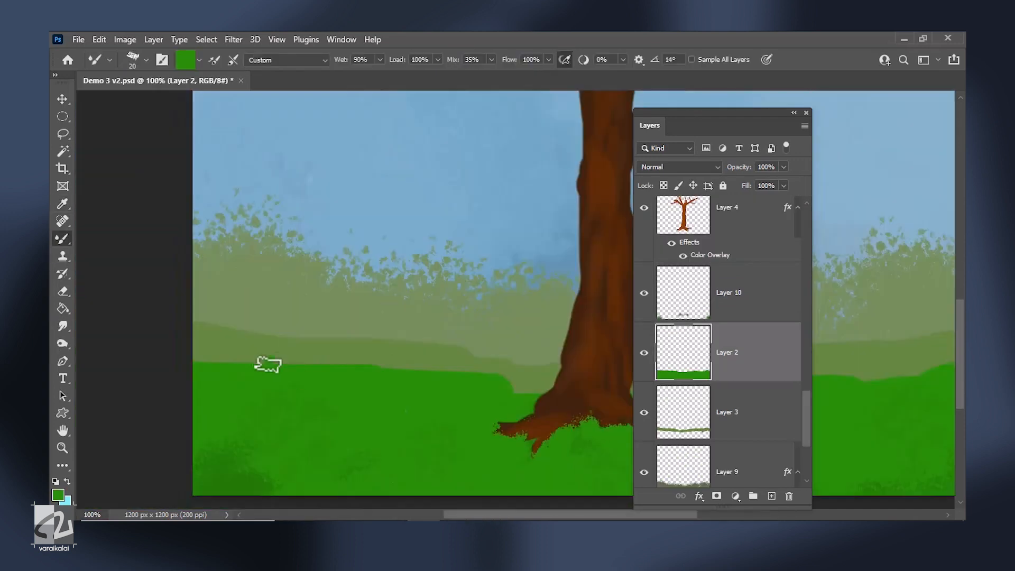
Paint upright grass blades along the upper edge of the front green hill.
drag(198, 363, 282, 349)
scroll(548, 392, right, 10)
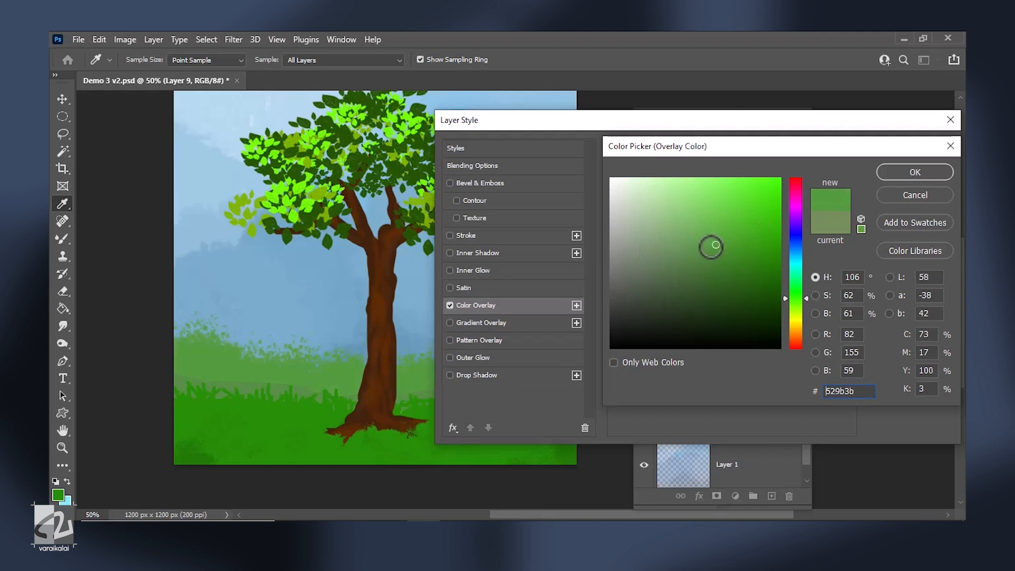
Change the Color Overlays of the bushes on Layer 9 and the back hill on Layer 3 to fresher greens.
click(901, 168)
click(899, 150)
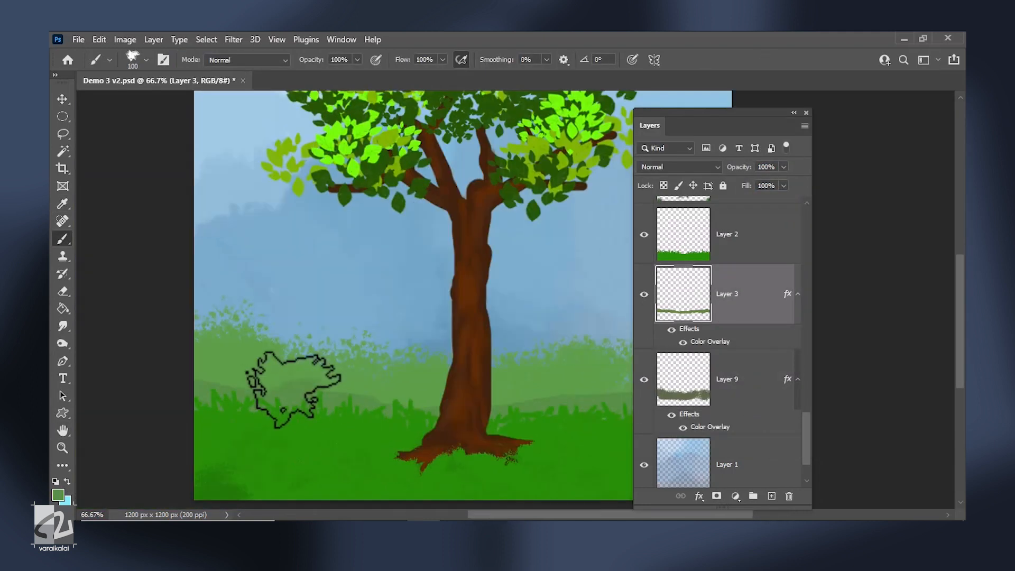
Paint a soft white glow behind the tree on Layer 15 at 300 px and 10% flow, and set the layer's opacity to 83%.
scroll(294, 389, right, 3)
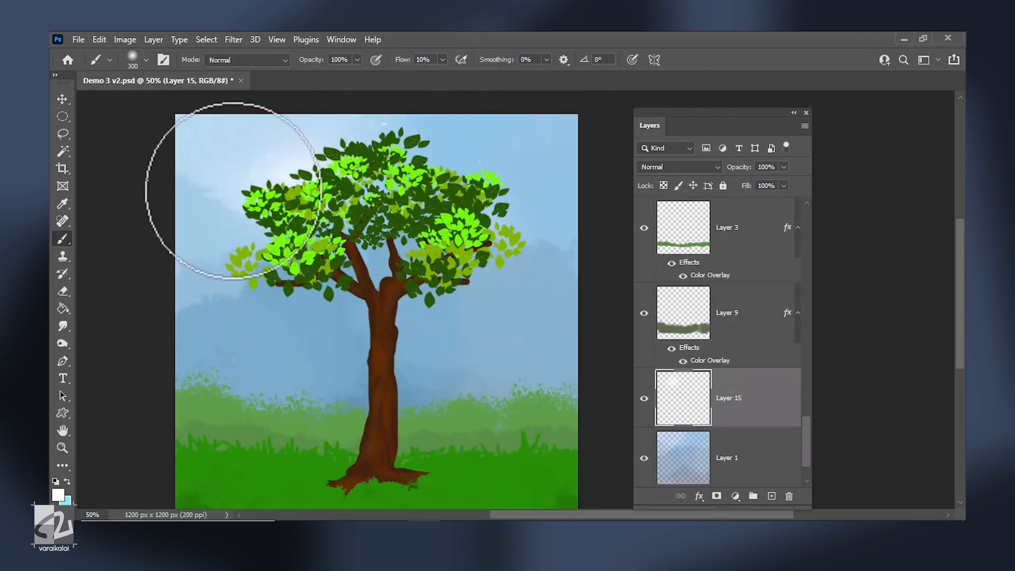
mouse_move(233, 190)
mouse_down()
mouse_move(267, 267)
mouse_move(453, 271)
mouse_move(411, 419)
mouse_move(387, 189)
mouse_up()
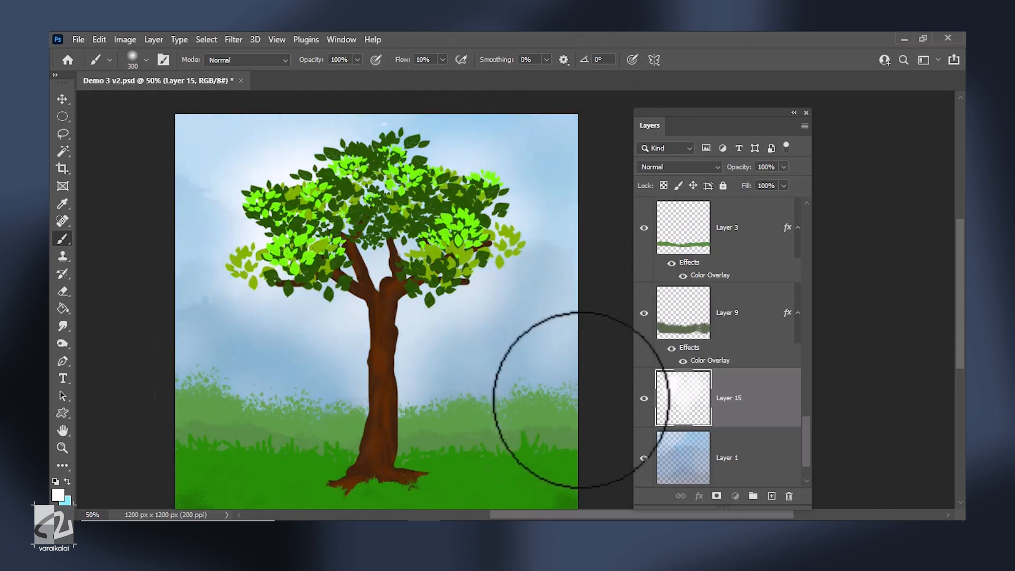
click(784, 167)
mouse_move(788, 181)
mouse_down()
mouse_move(757, 183)
mouse_move(775, 183)
mouse_up()
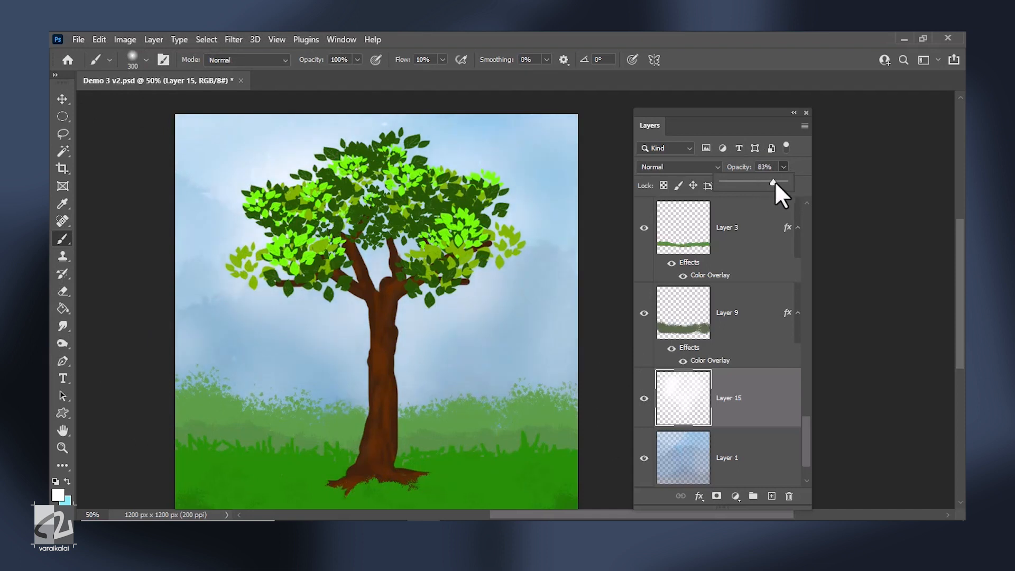
click(62, 99)
drag(499, 379, 488, 361)
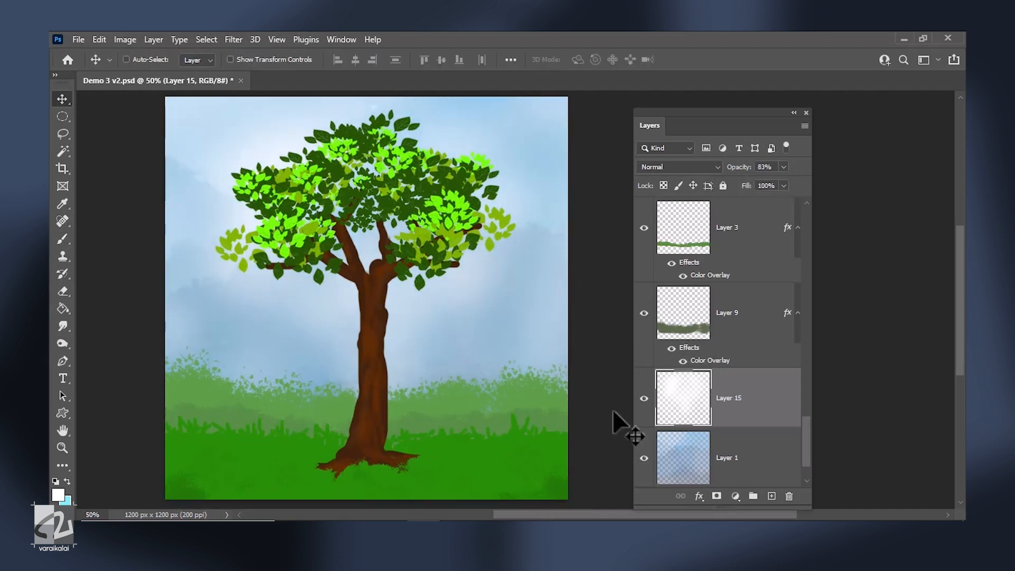